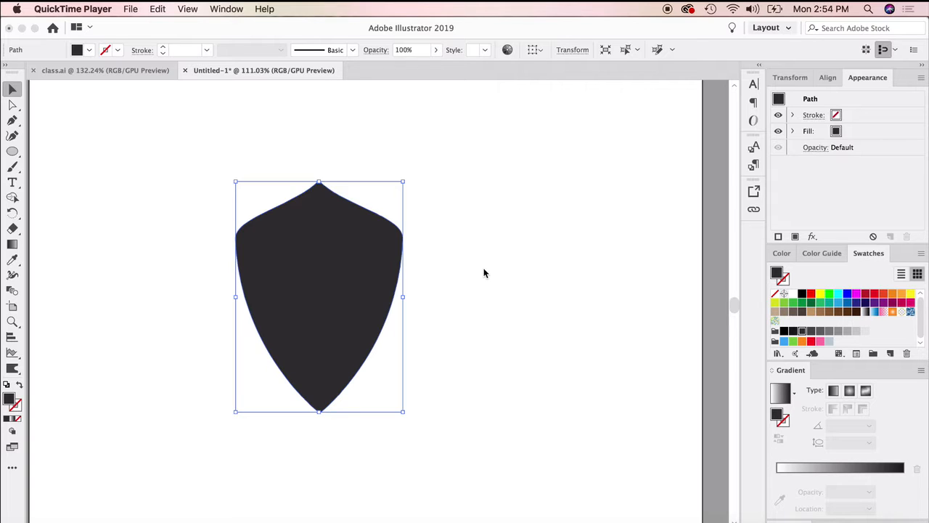
Select the dark shield and give it a white stroke
click(403, 328)
click(455, 287)
click(359, 299)
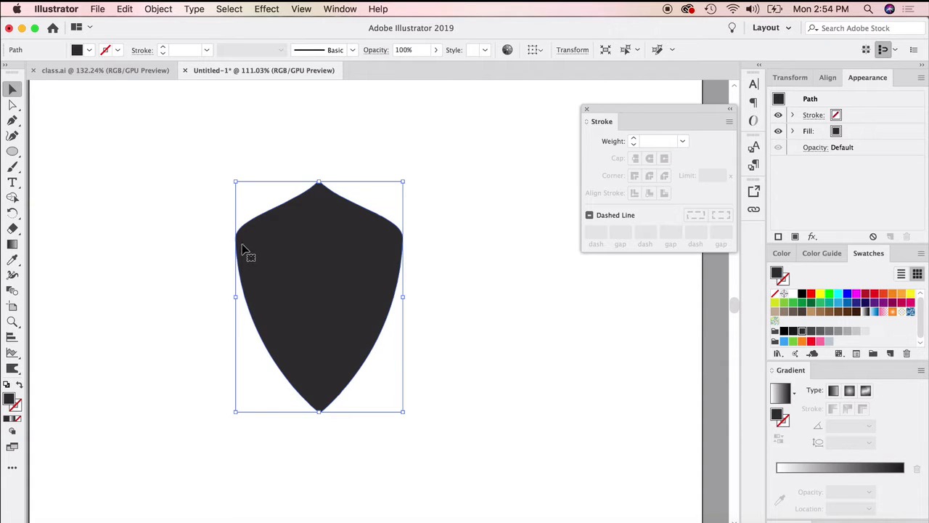
click(11, 399)
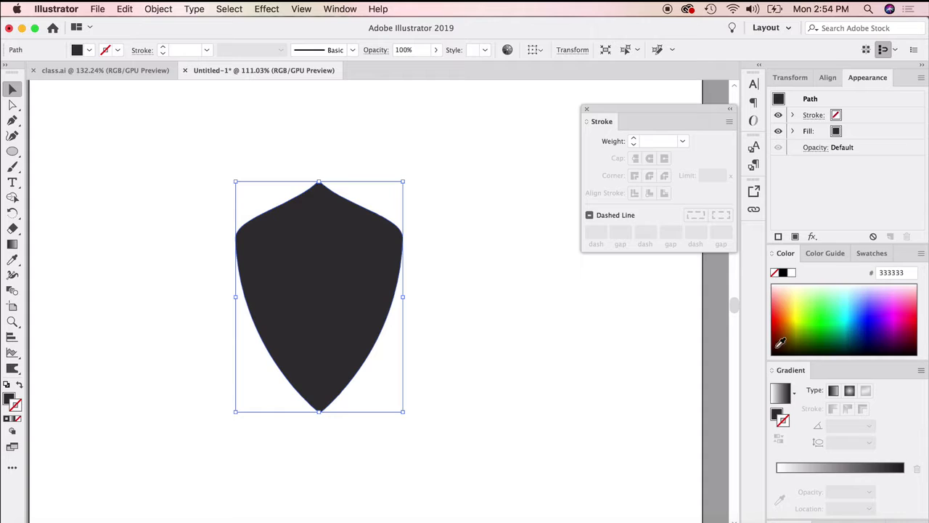
click(791, 273)
Recolour the shield's stroke to cyan 04FBFF and thicken it to 8 pt
click(848, 307)
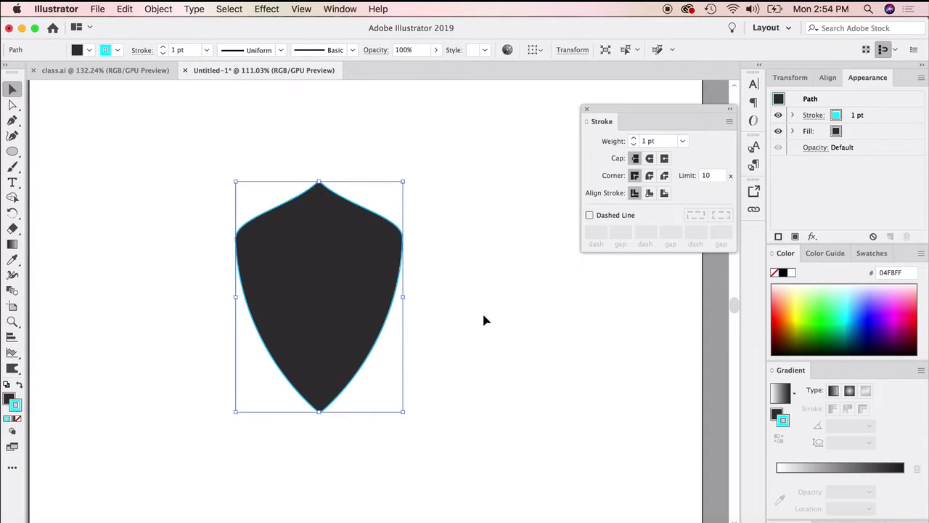
click(634, 138)
click(635, 138)
click(634, 138)
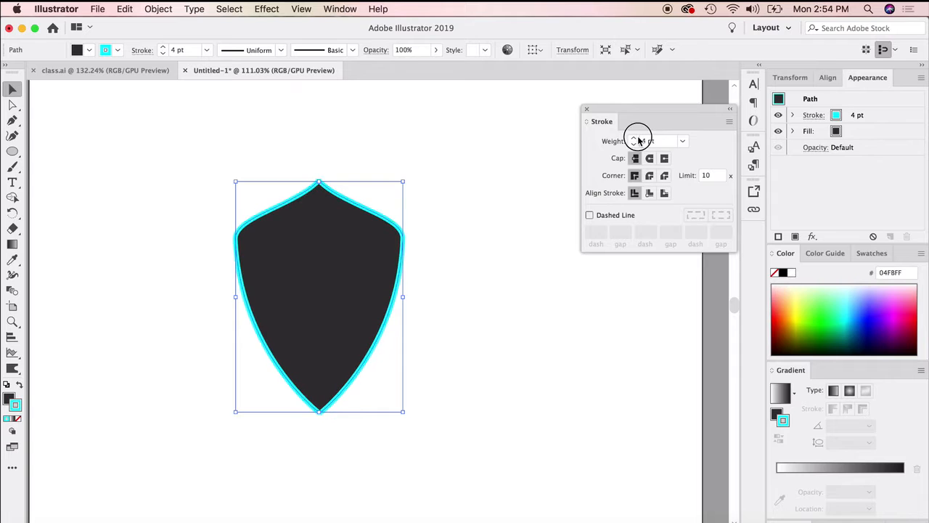
click(634, 138)
click(635, 138)
click(635, 138)
click(634, 138)
click(557, 312)
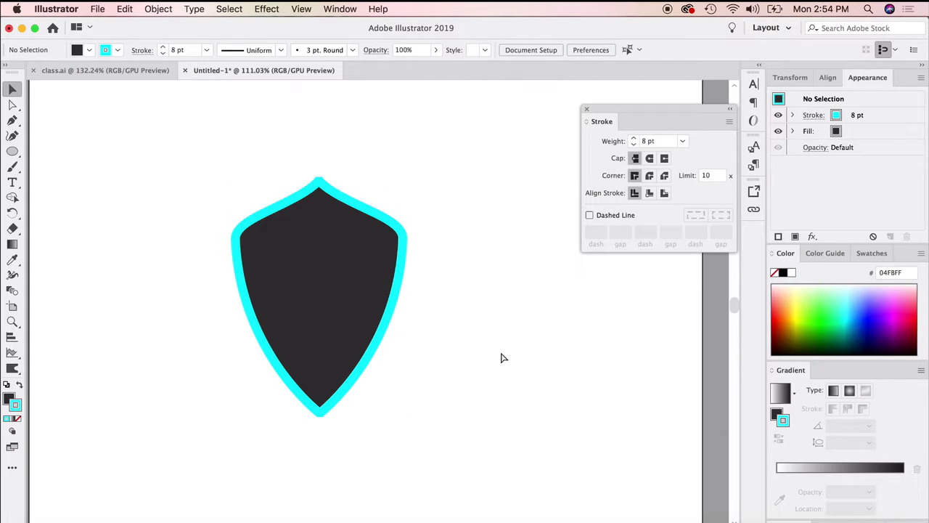
Undo the shield's stroke thickening and its cyan colour
key(super+z)
key(super+z)
key(super+z)
key(super+z)
key(super+z)
key(super+z)
key(super+z)
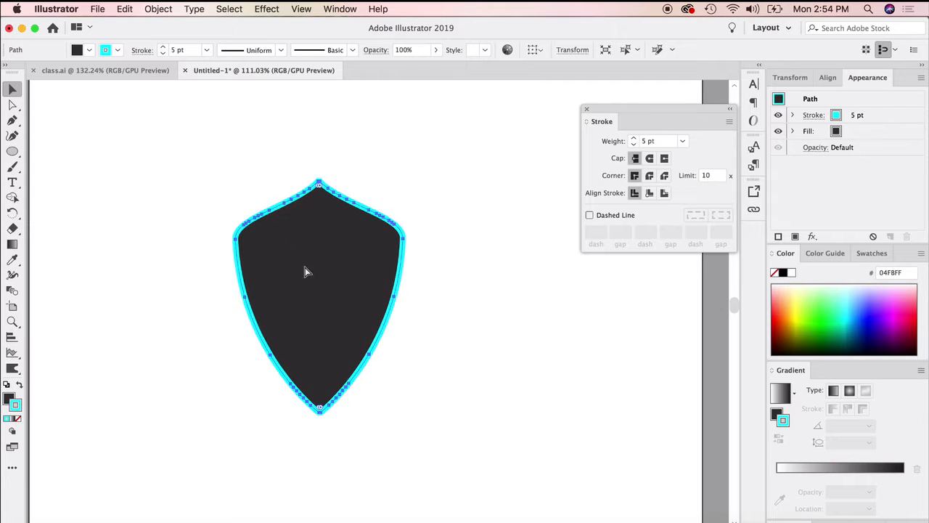
key(super+z)
key(super+z)
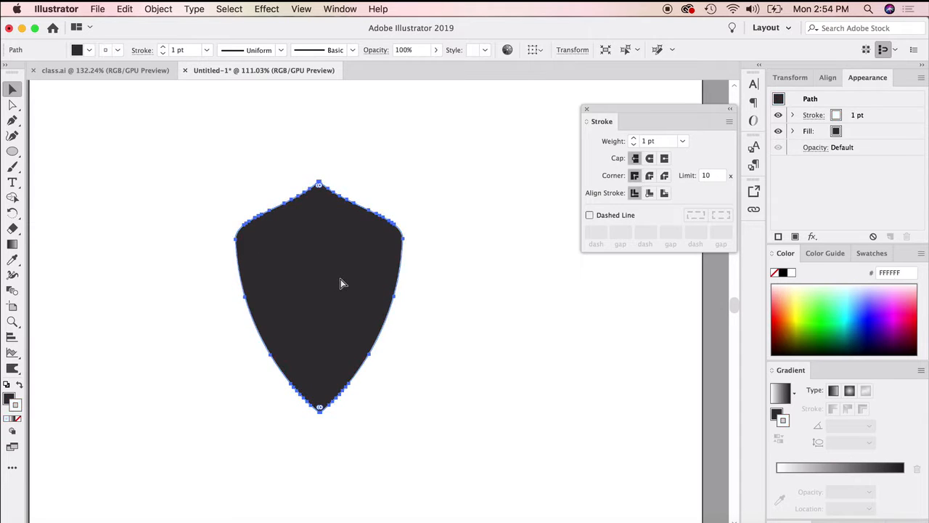
Offset the shield's path inward by -0.1389 in with miter joins and a miter limit of 4, using the preview
click(544, 285)
click(352, 280)
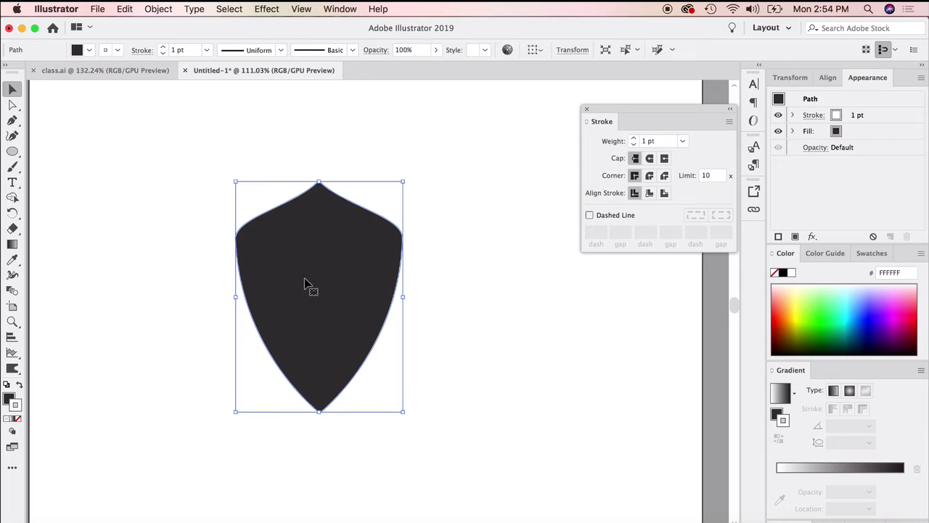
click(158, 9)
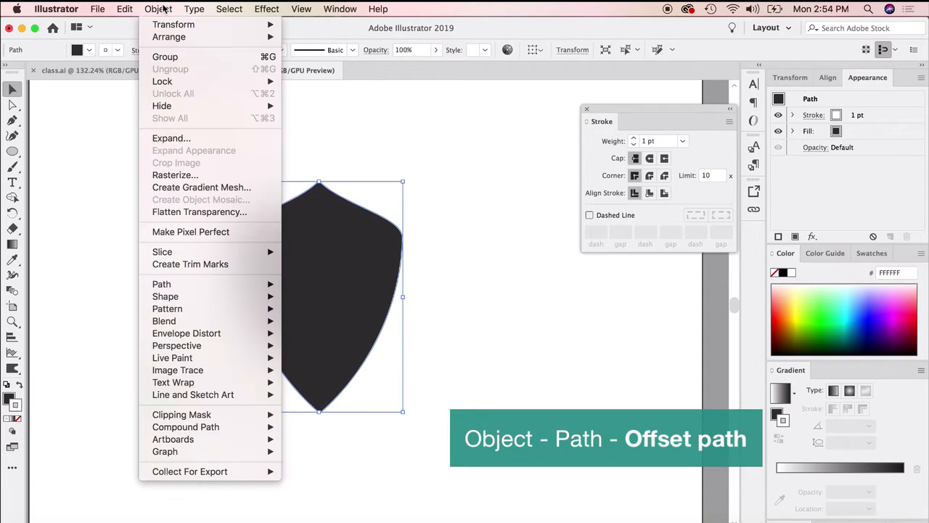
mouse_move(194, 284)
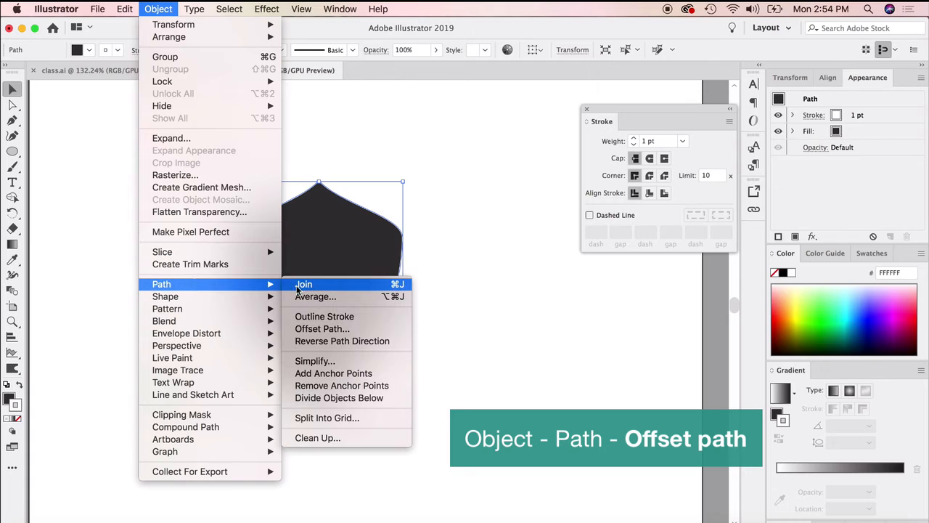
click(328, 333)
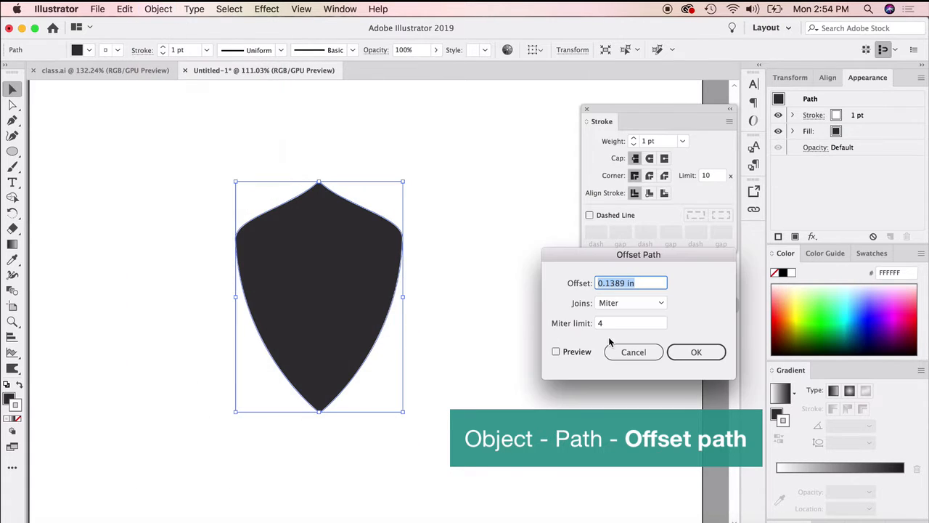
click(556, 351)
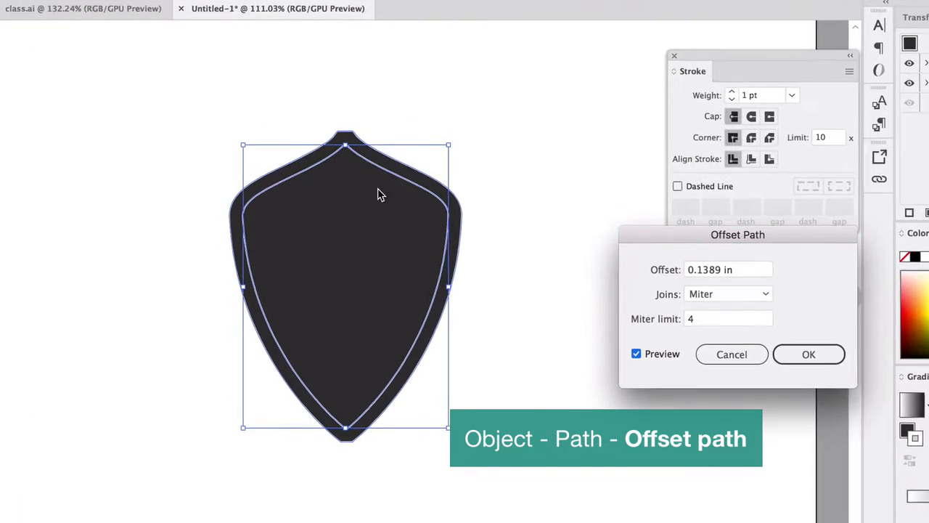
click(718, 265)
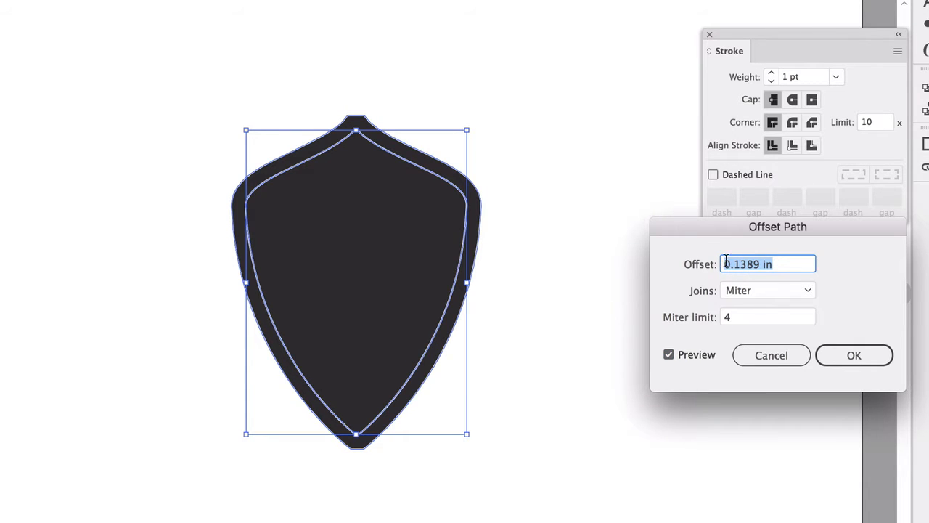
click(765, 264)
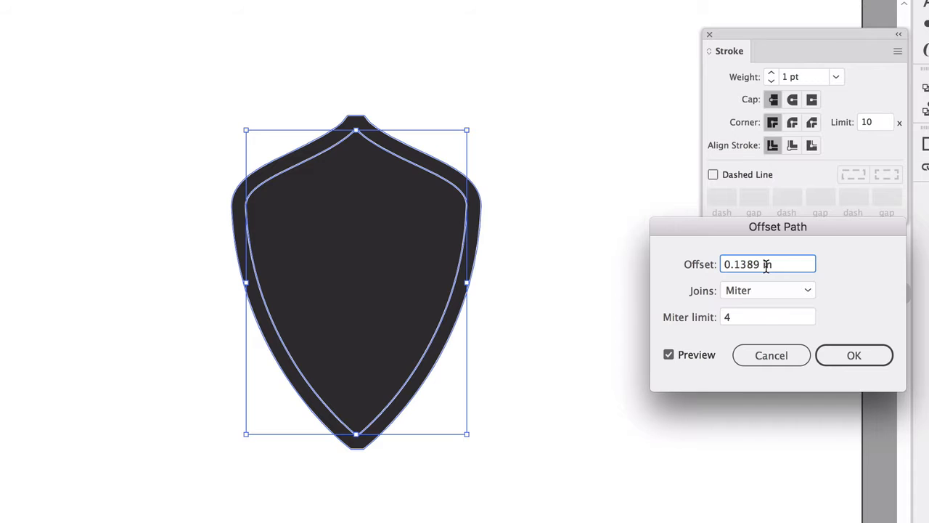
click(724, 267)
text(-)
click(753, 318)
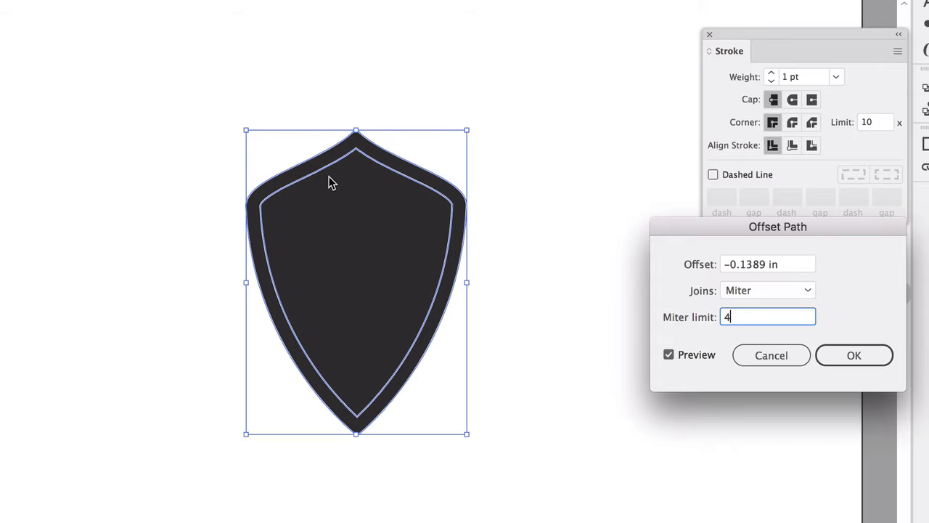
click(858, 357)
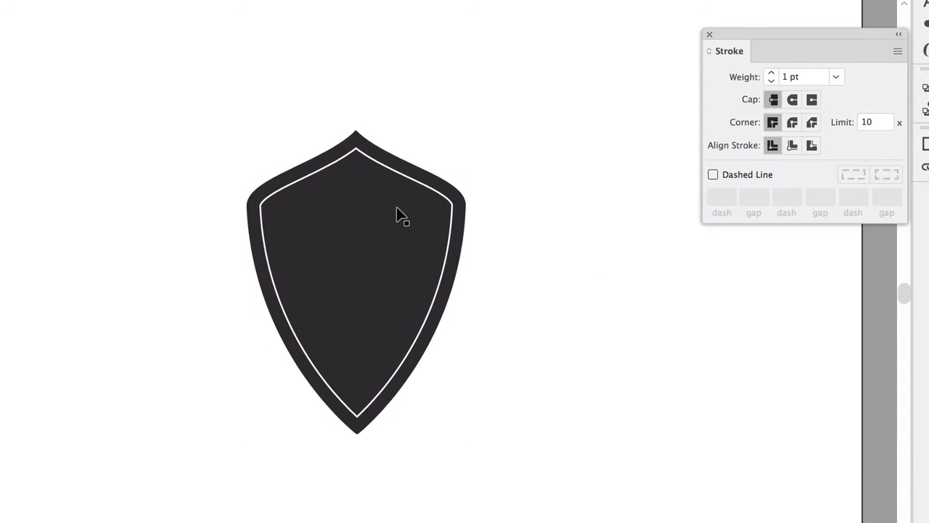
Restyle the inner shield, pulled aside from the outer one, with no stroke and a grey 7A7A7A fill
drag(401, 179, 234, 234)
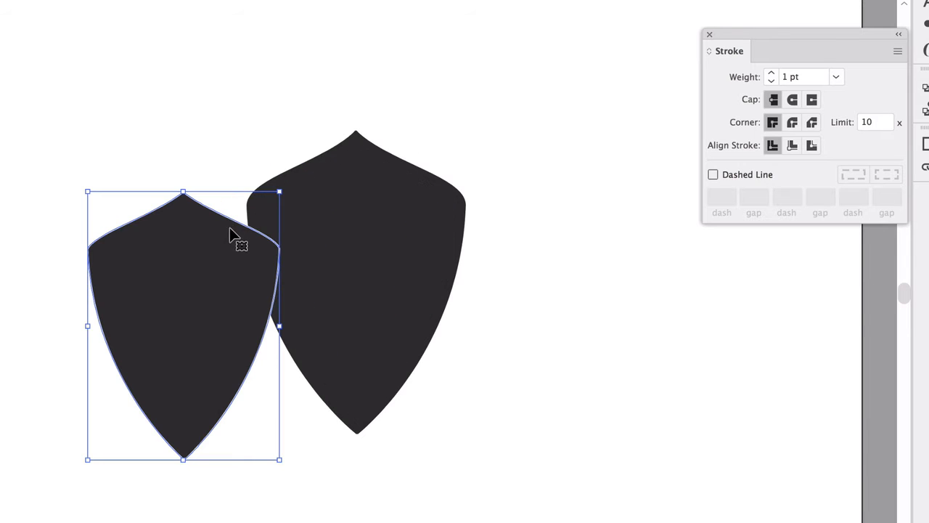
key(slash)
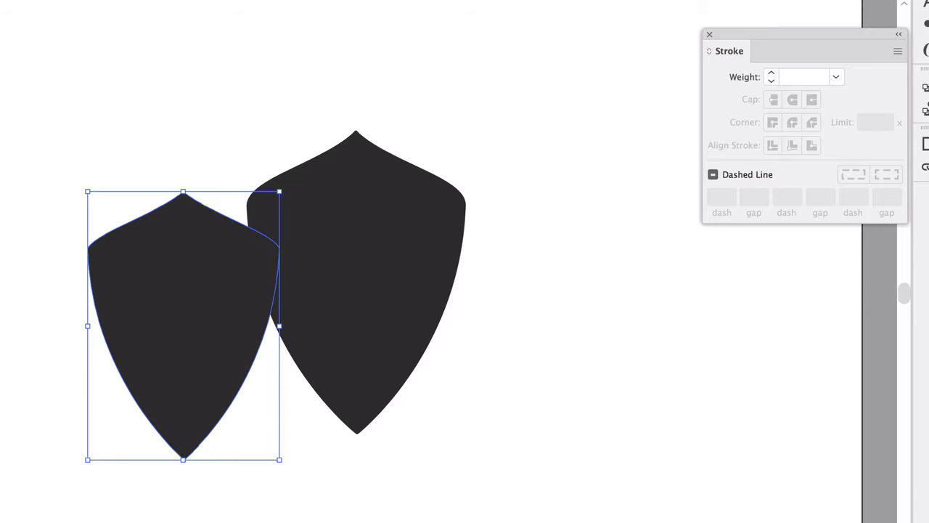
click(511, 421)
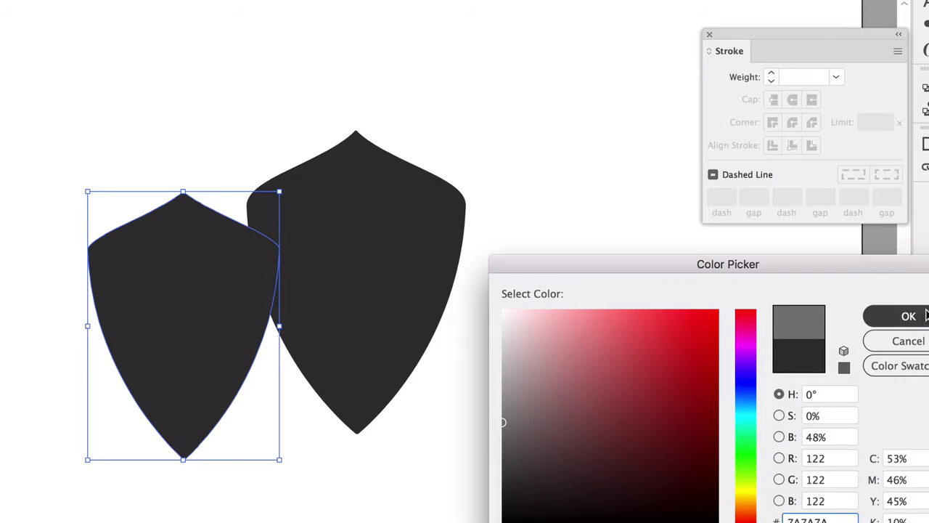
click(908, 316)
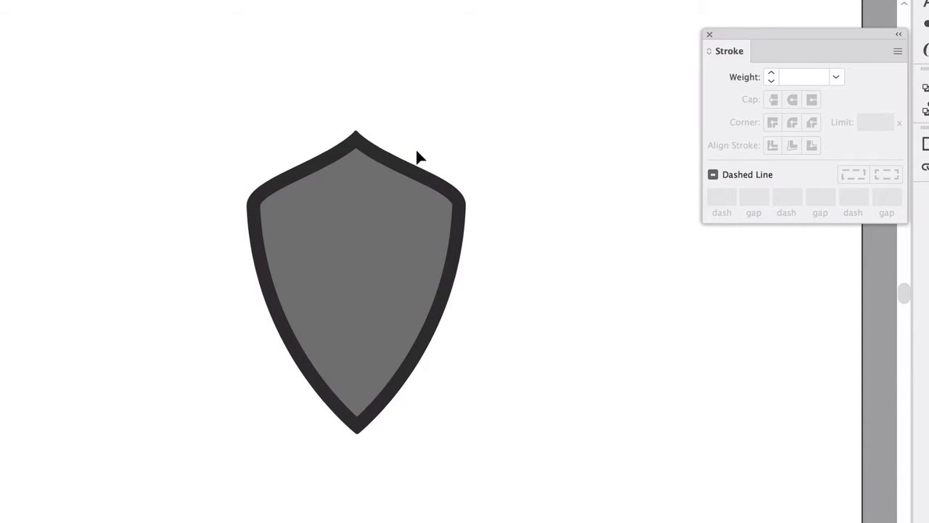
Offset the grey inner shield's path by -0.1389 in with miter joins, using the preview
click(332, 227)
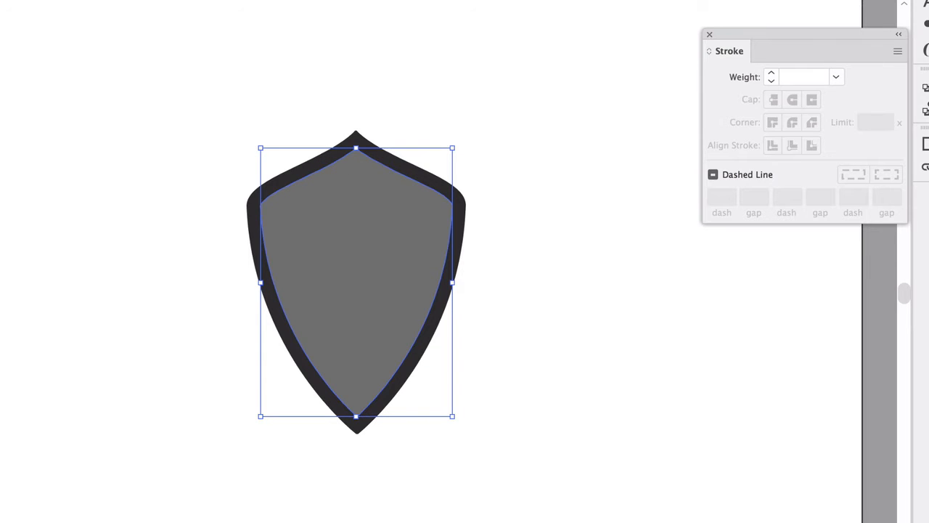
click(137, 0)
mouse_move(212, 265)
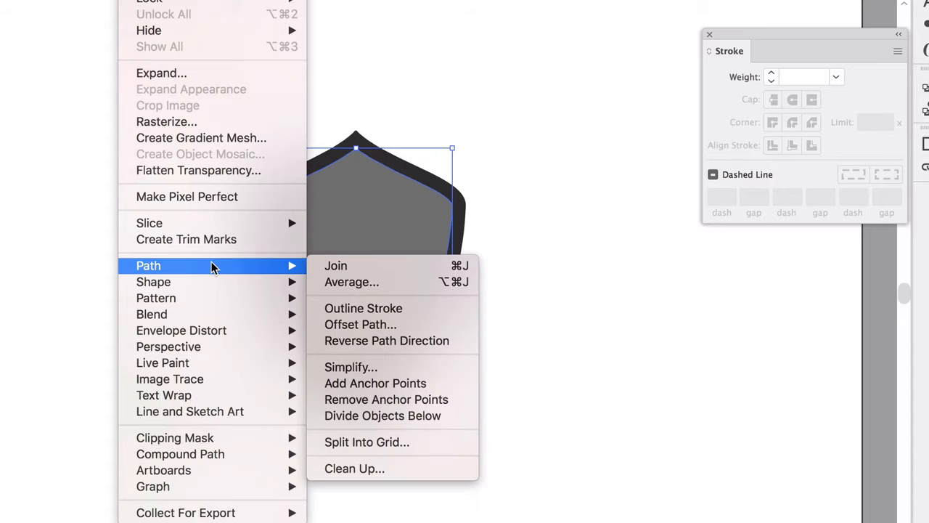
click(363, 325)
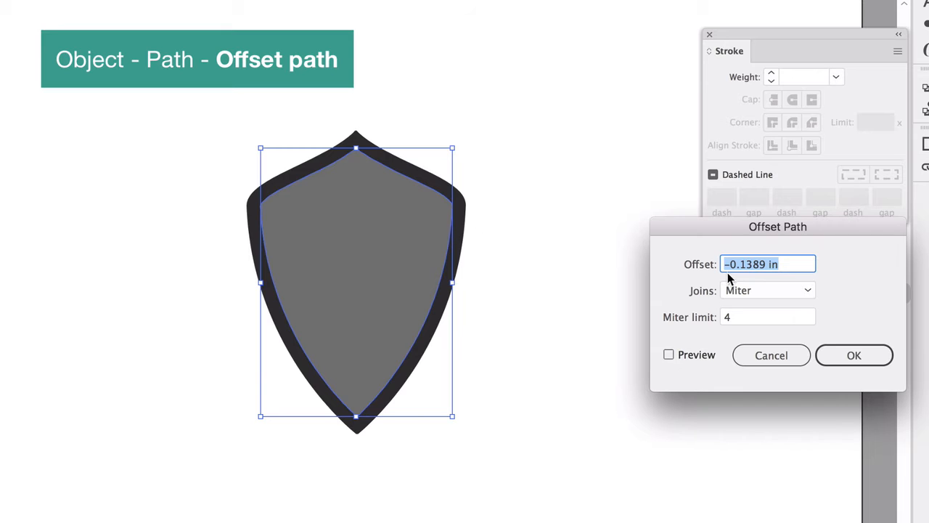
click(669, 355)
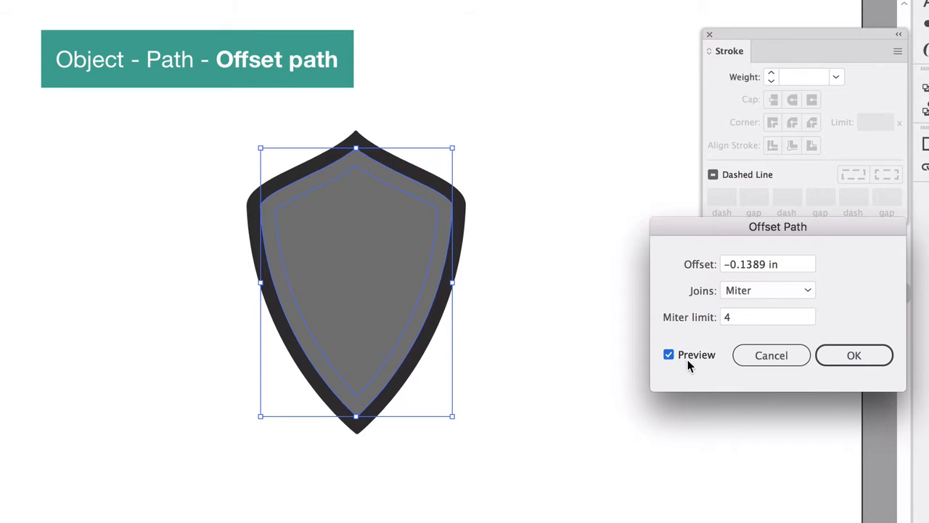
click(846, 355)
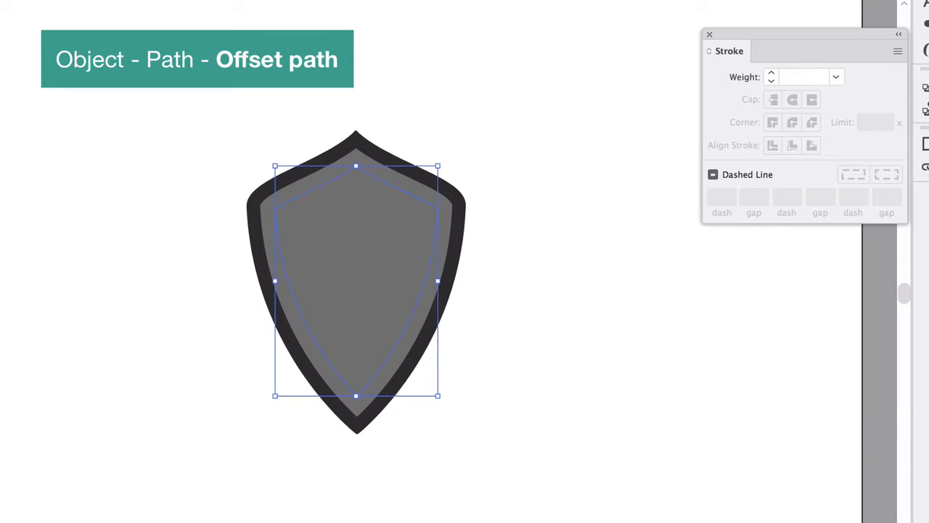
Fill the innermost shield with light grey A5A0A0 and deselect it
double_click(3, 490)
click(509, 384)
click(863, 320)
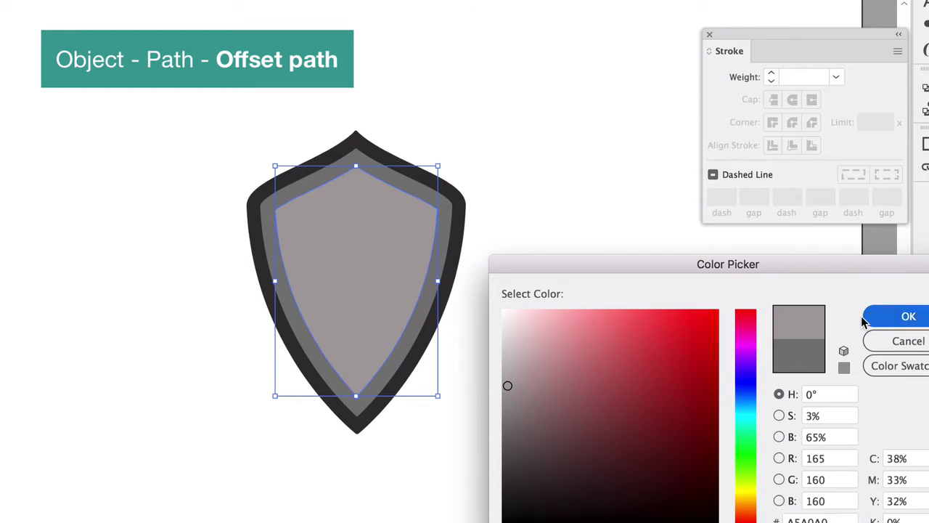
click(616, 329)
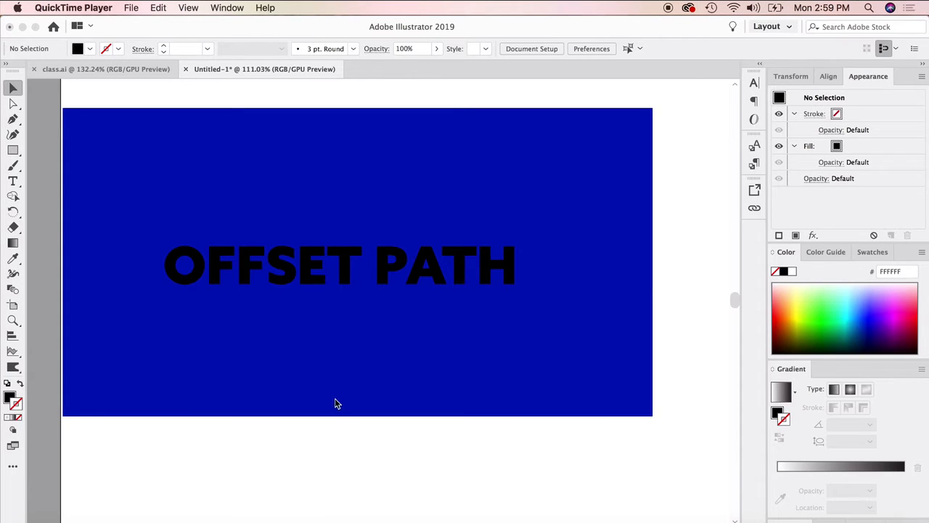
Convert the black OFFSET PATH text on the blue rectangle to outlines
click(354, 424)
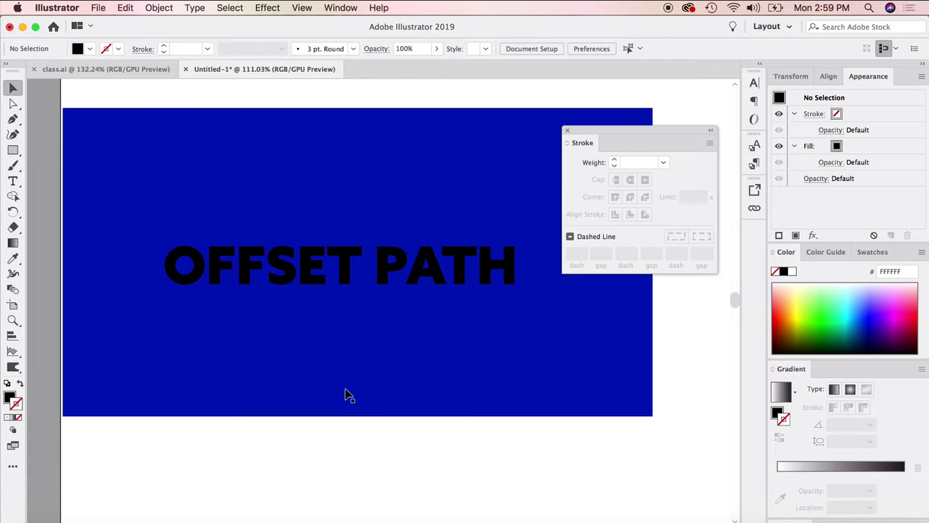
click(349, 326)
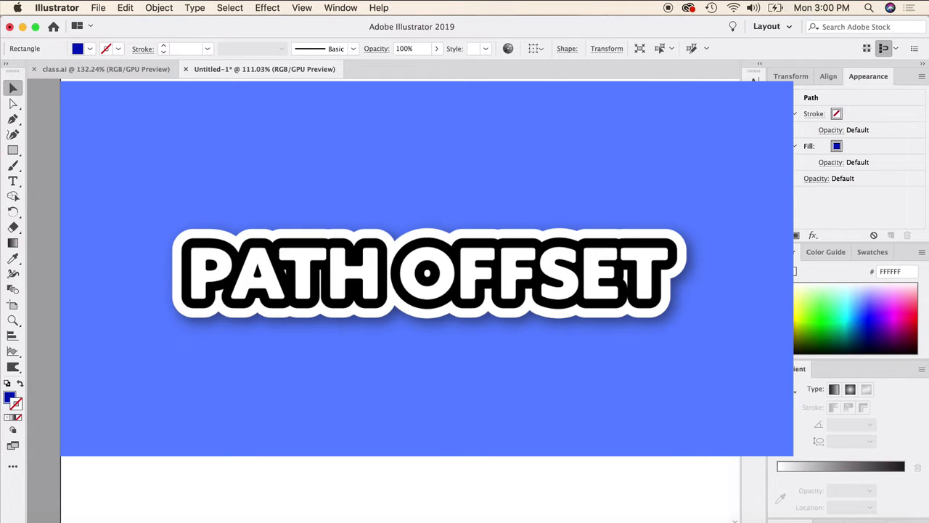
click(407, 269)
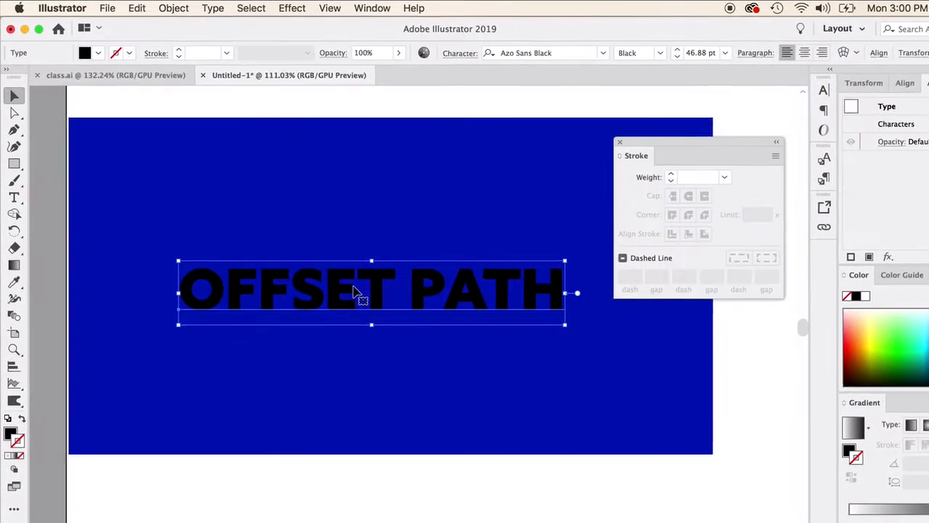
right_click(342, 282)
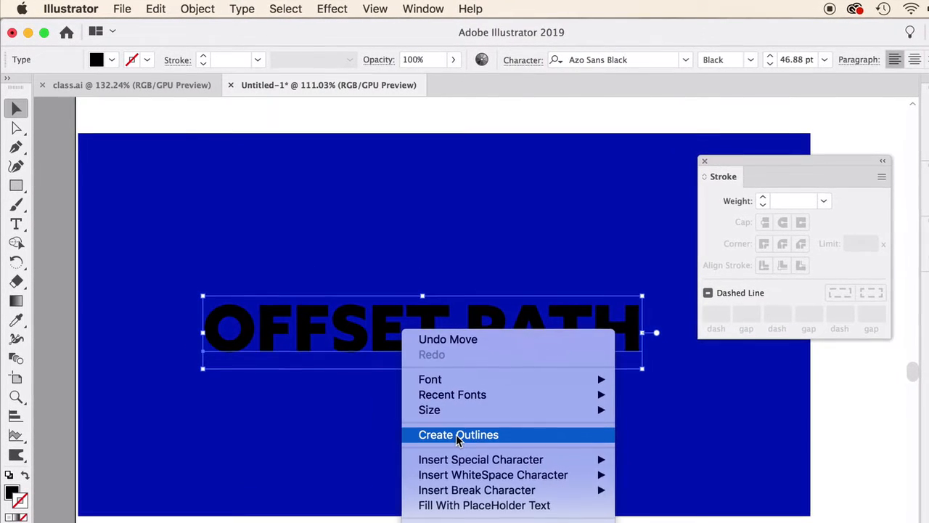
click(453, 430)
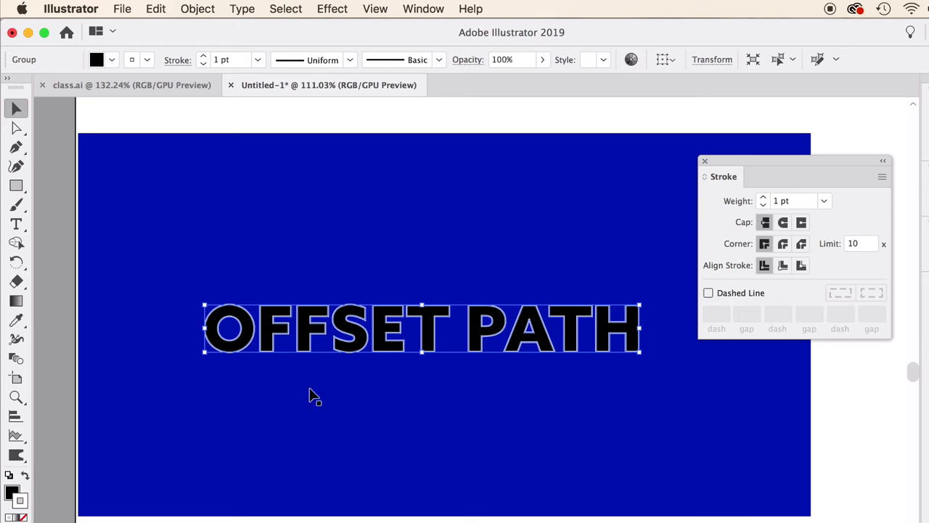
Set the outlined lettering's white stroke to 6 pt, aligned to the outside with round joins
click(762, 198)
click(763, 199)
click(762, 198)
click(763, 198)
click(763, 198)
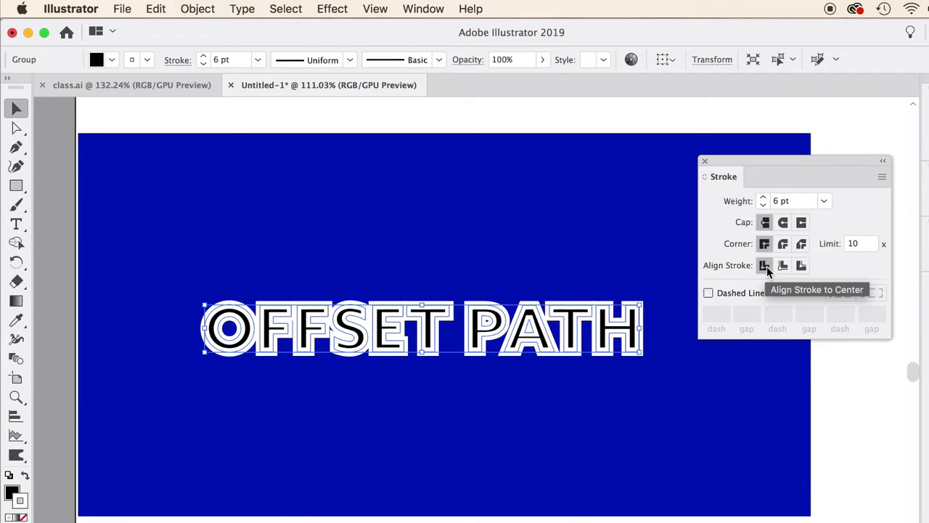
click(801, 266)
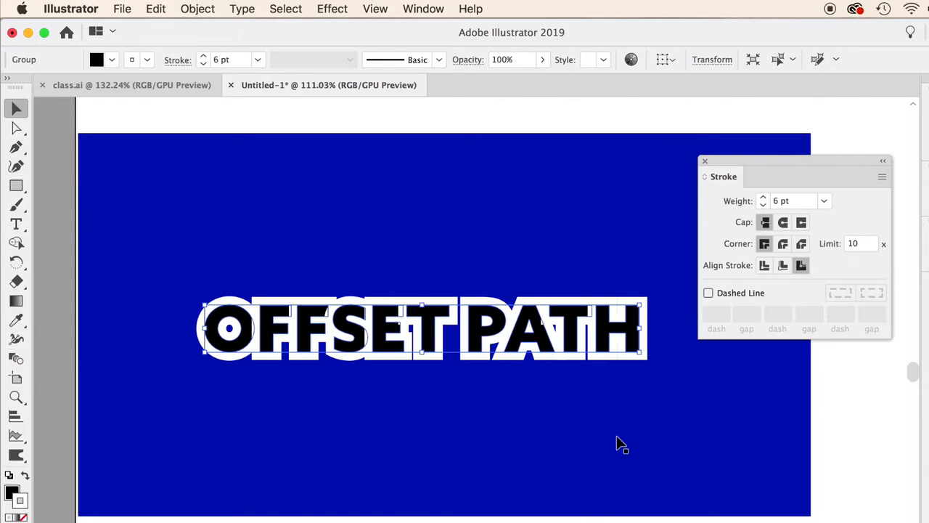
click(783, 245)
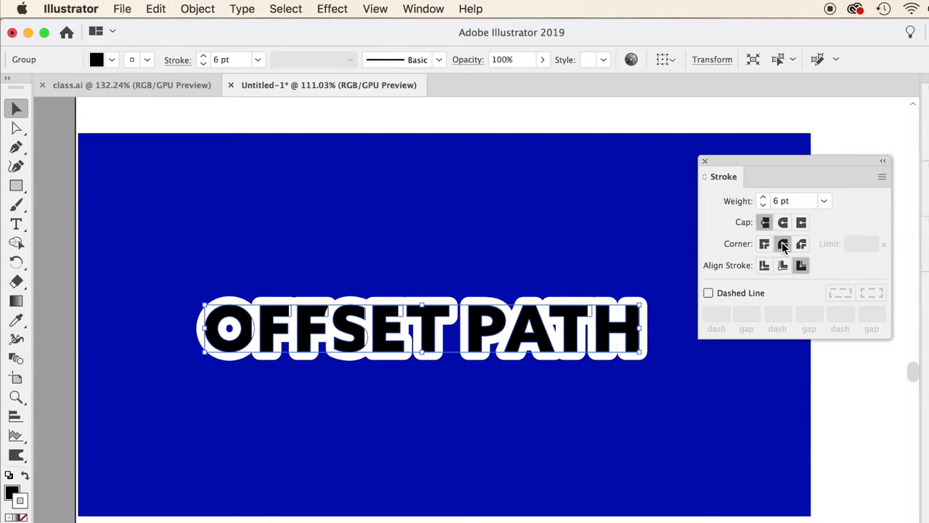
Remove the white stroke from the outlined OFFSET PATH lettering
click(607, 456)
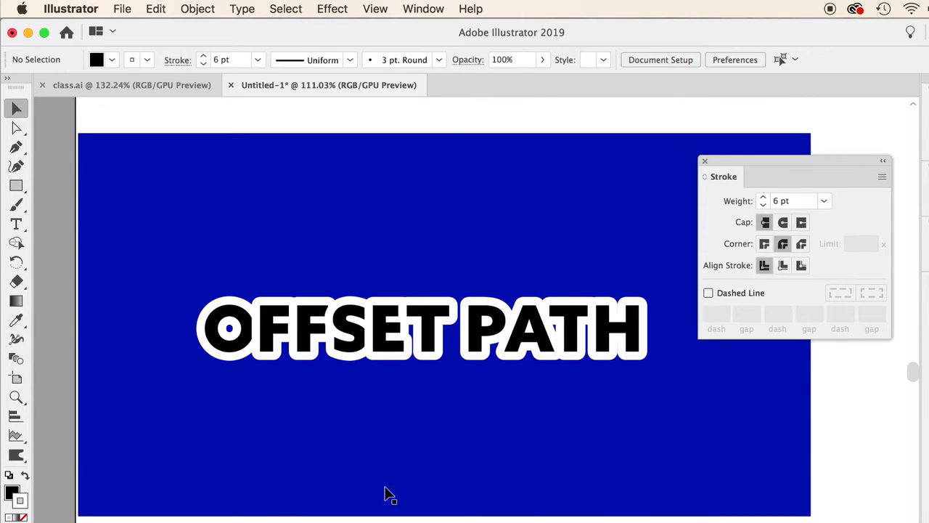
scroll(316, 324, up, 3)
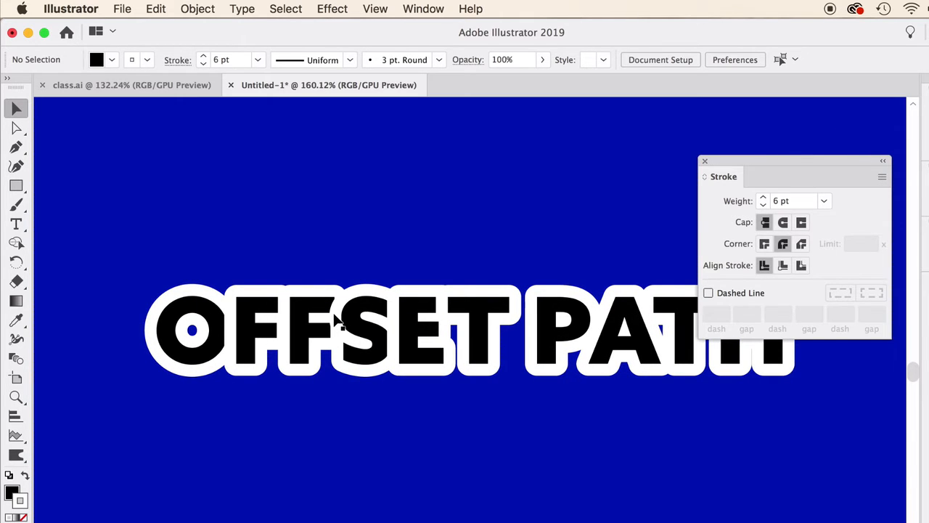
scroll(476, 327, down, 3)
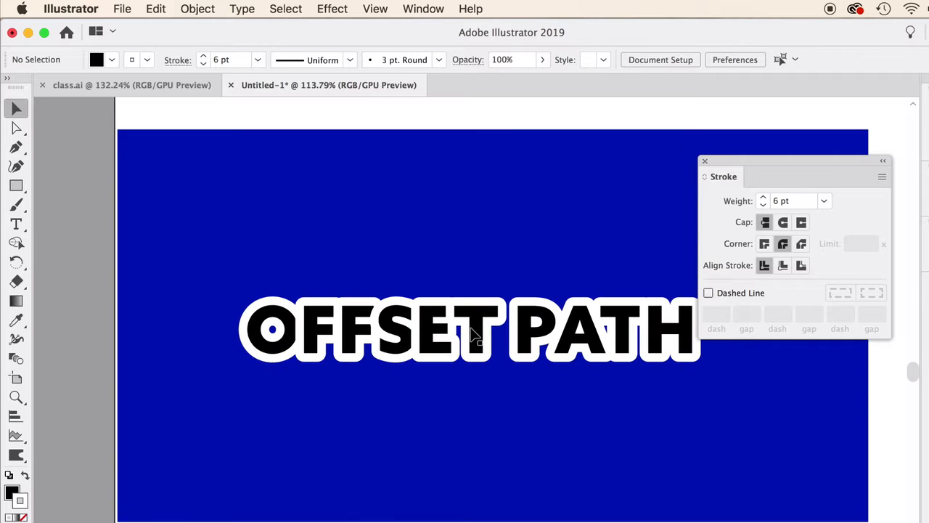
scroll(475, 333, right, 3)
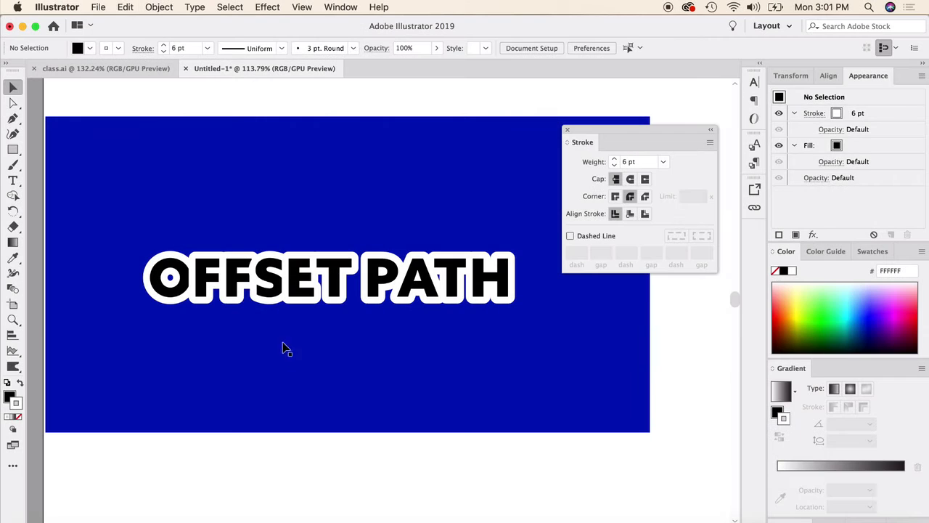
click(254, 295)
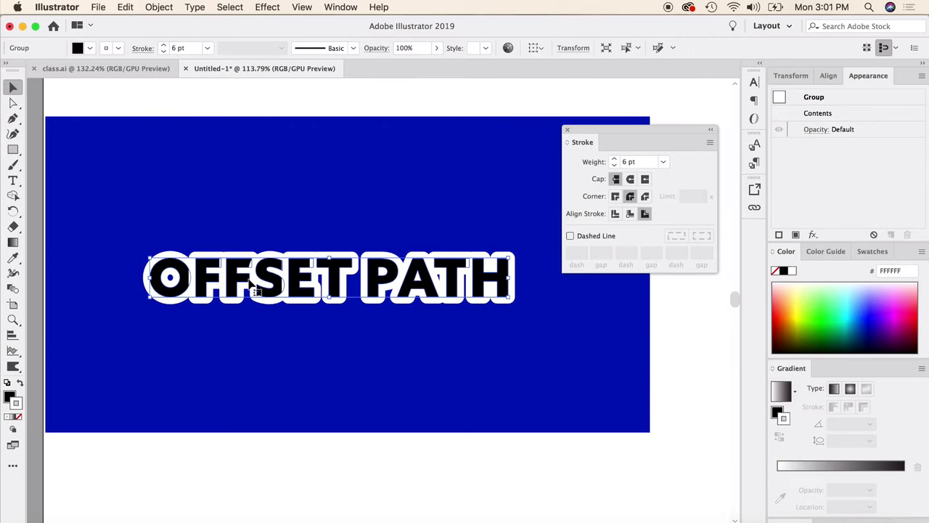
click(20, 418)
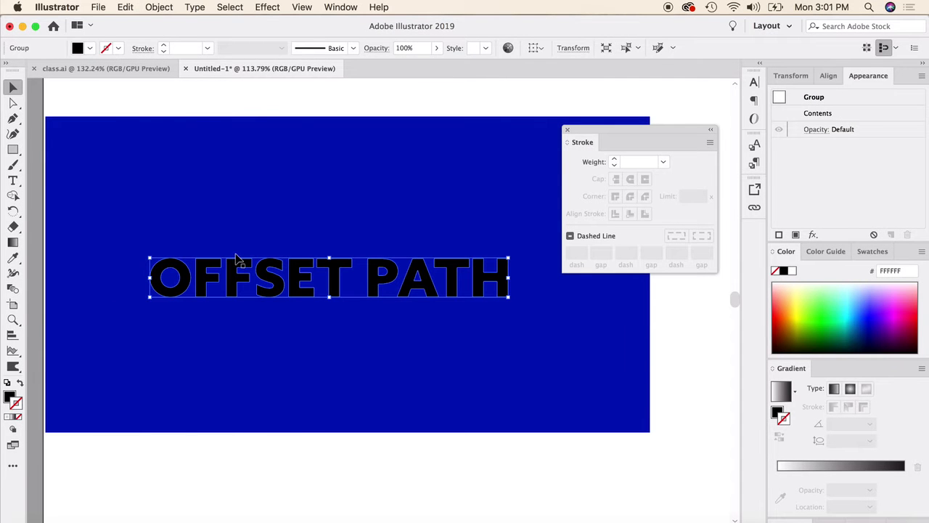
Offset the OFFSET PATH lettering's paths by 0.05 in with miter joins and a miter limit of 4, using the preview
click(156, 7)
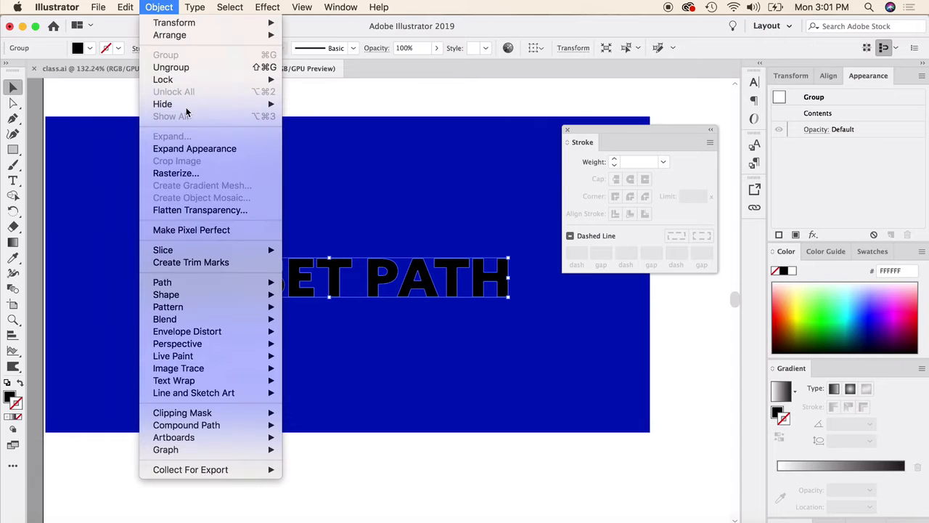
mouse_move(205, 287)
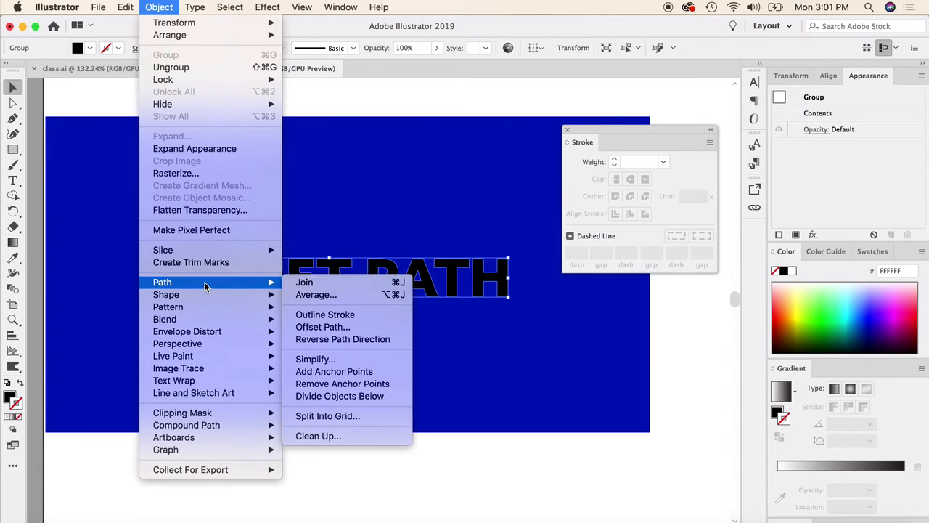
click(342, 326)
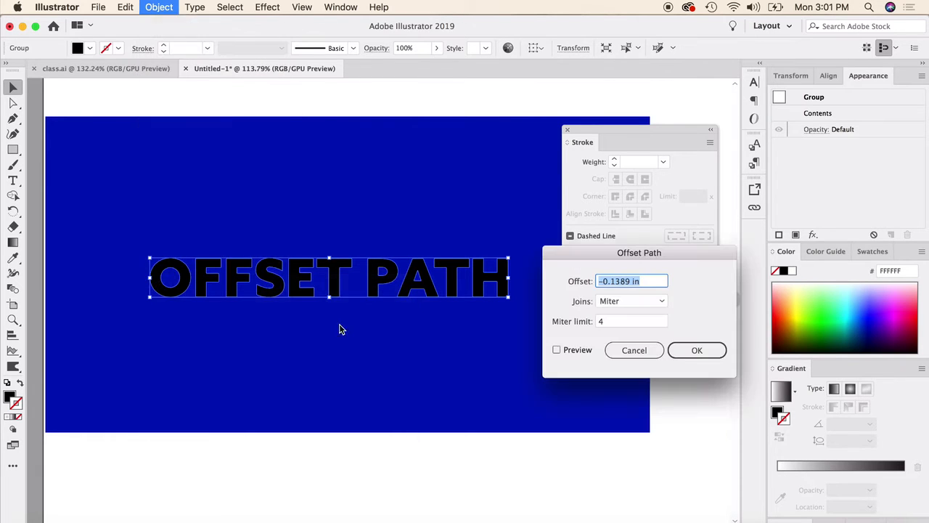
click(604, 281)
key(BackSpace)
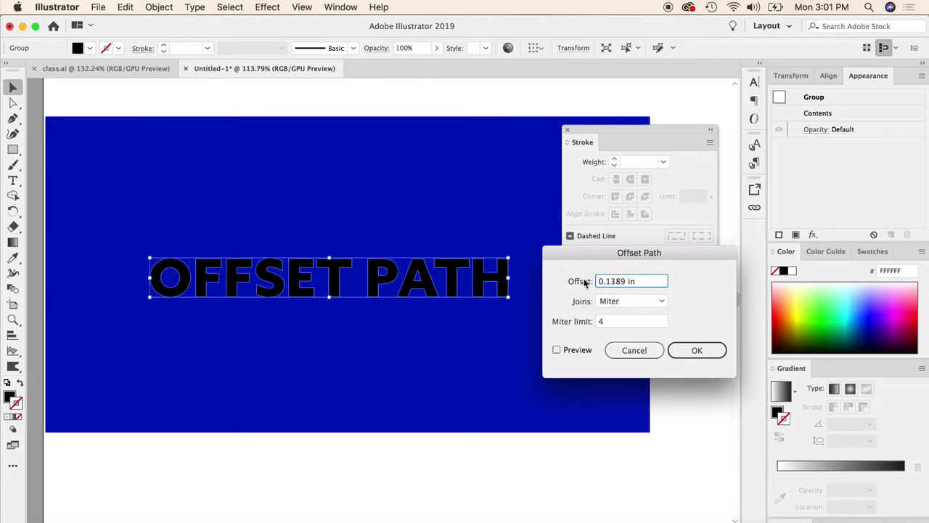
click(556, 350)
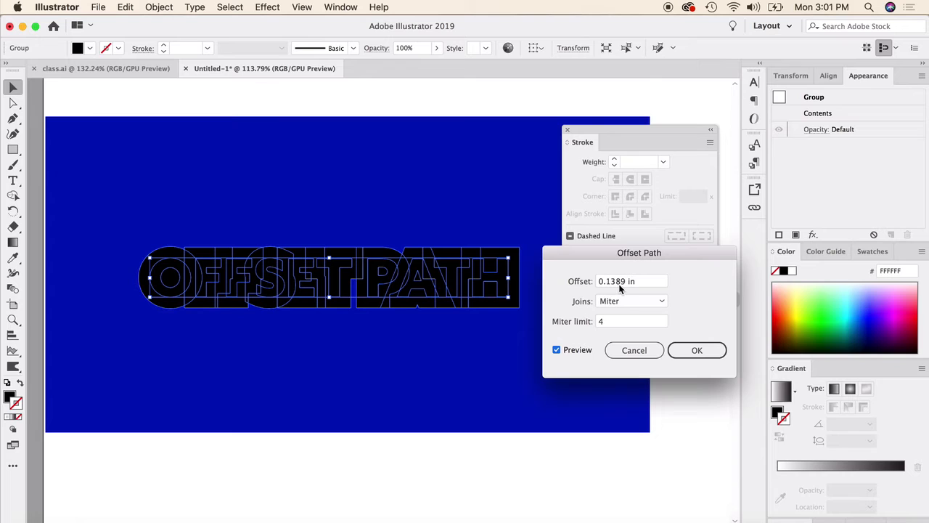
drag(625, 283, 606, 289)
text(05)
click(557, 350)
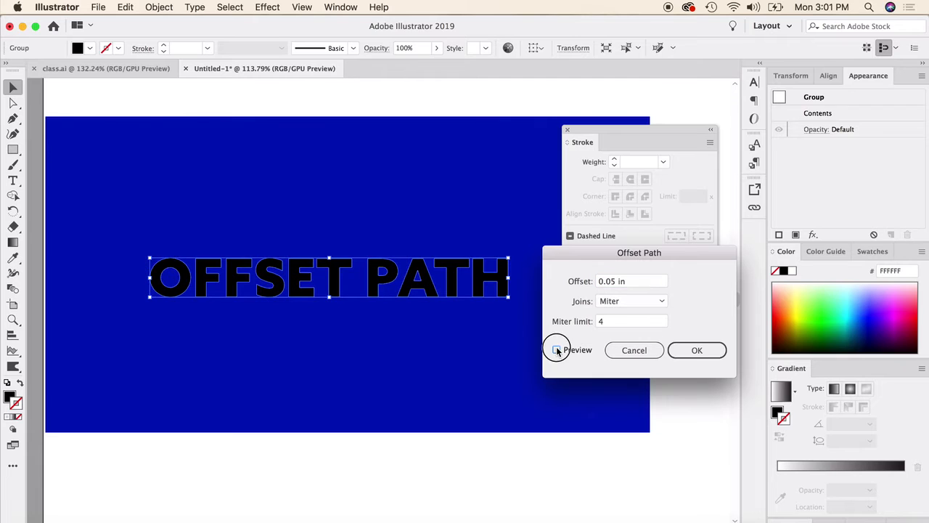
click(557, 350)
click(695, 351)
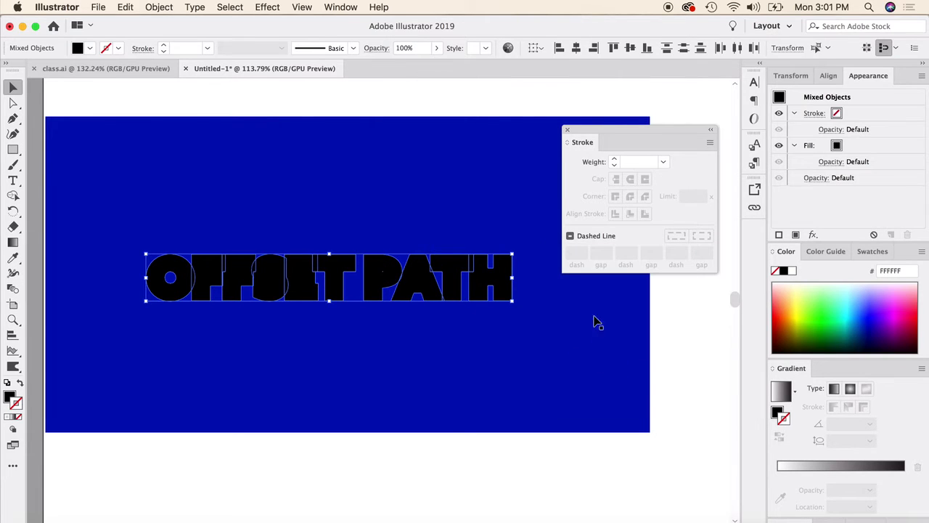
Fill the offset shapes behind the black OFFSET PATH lettering with white FFFFFF, without a stroke
click(791, 271)
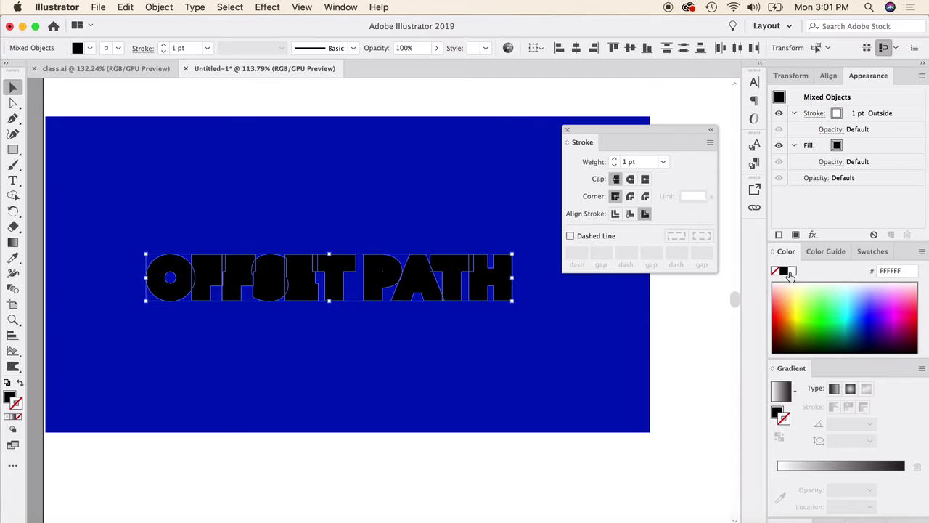
key(super+z)
click(11, 396)
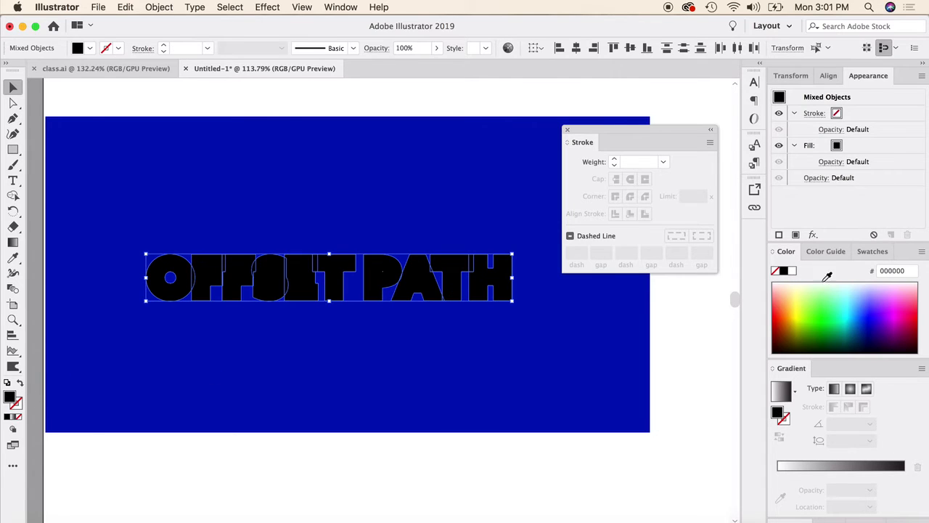
click(792, 272)
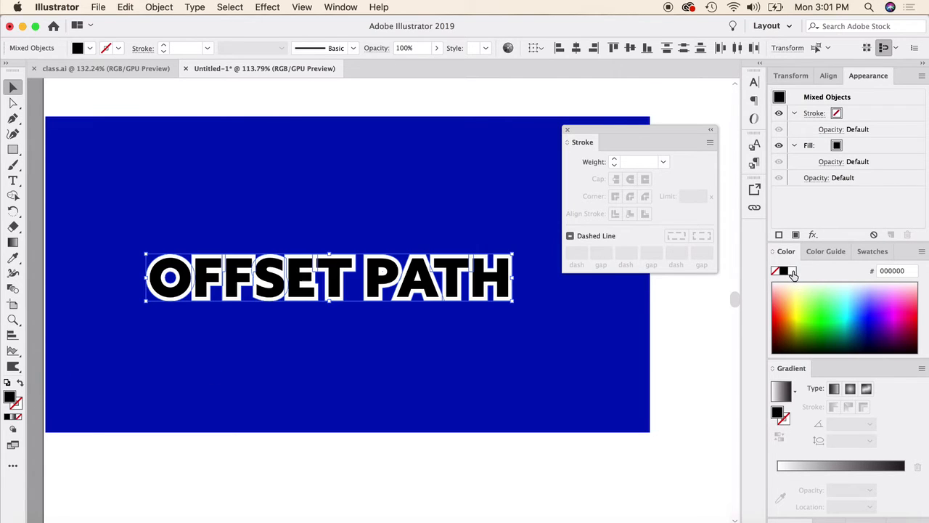
click(413, 301)
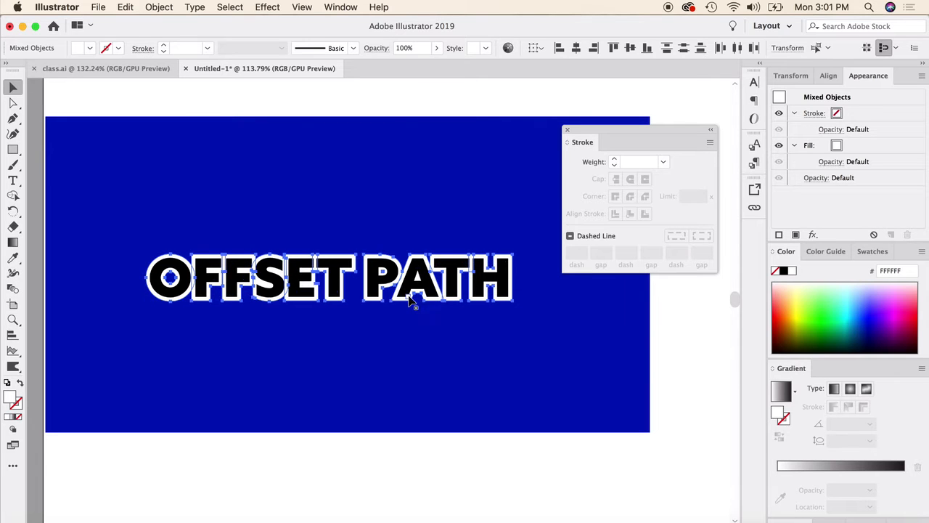
click(380, 110)
scroll(231, 389, up, 1)
scroll(231, 394, up, 3)
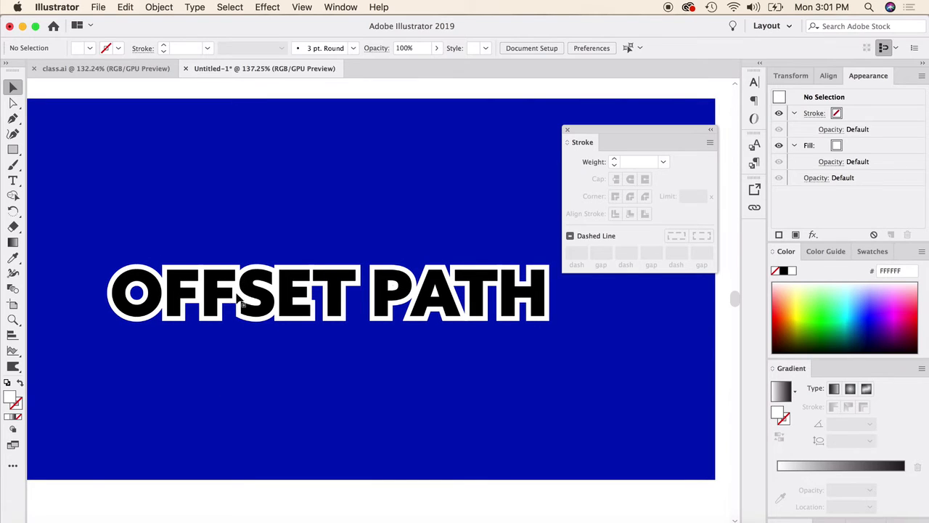
click(370, 274)
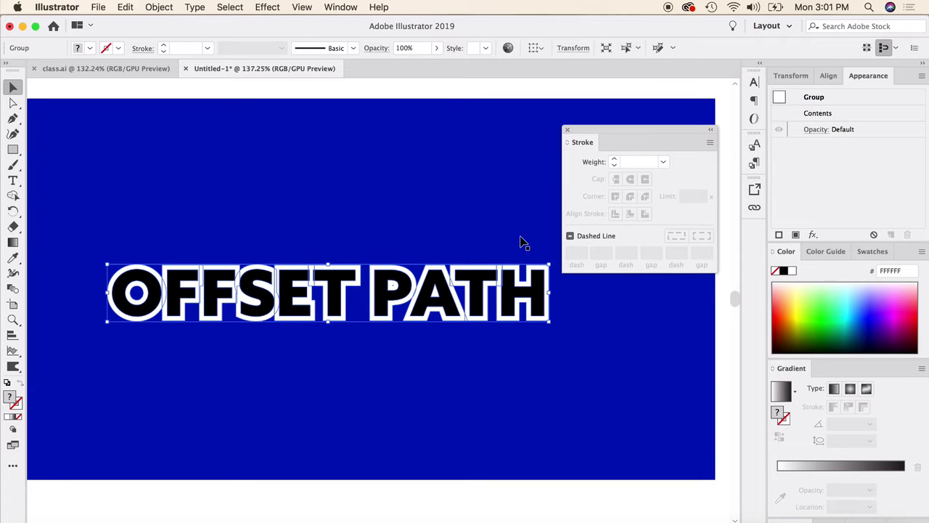
Convert the white letter A on the blue rectangle to outlines
scroll(30, 147, up, 3)
scroll(16, 135, up, 1)
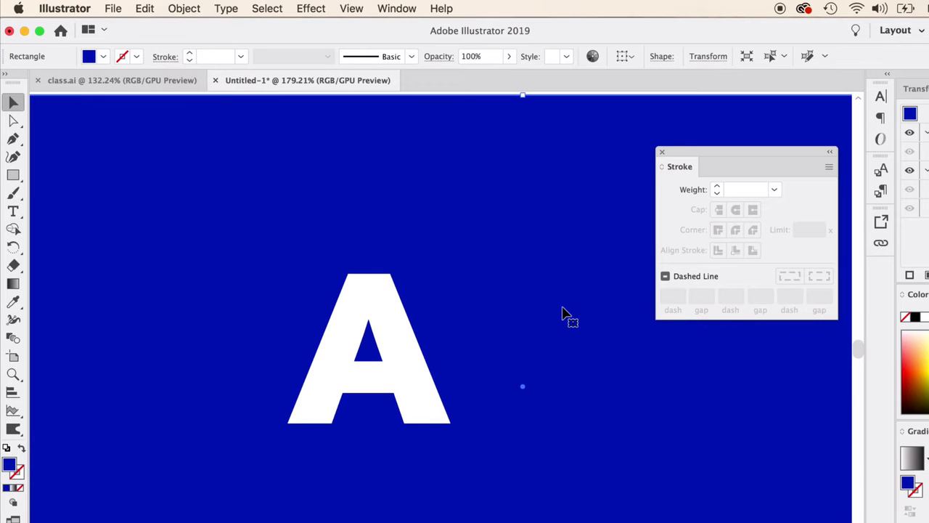
click(395, 323)
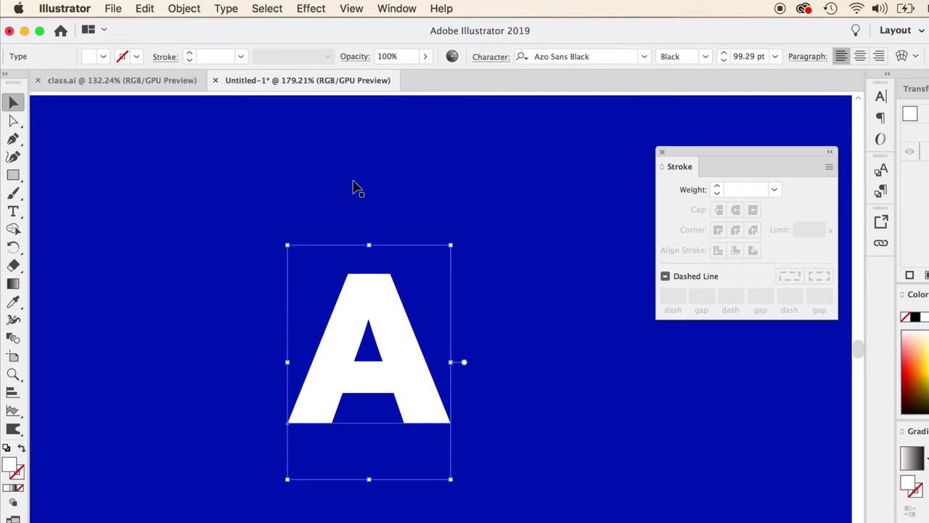
right_click(390, 320)
click(456, 424)
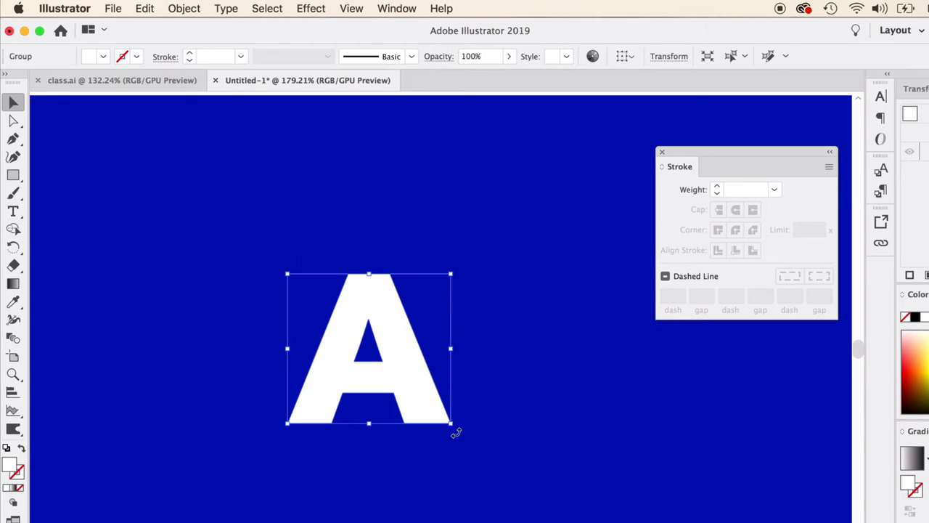
Offset the outlined letter A's path by 0.1 in with miter joins, using the preview, and deselect it
click(183, 7)
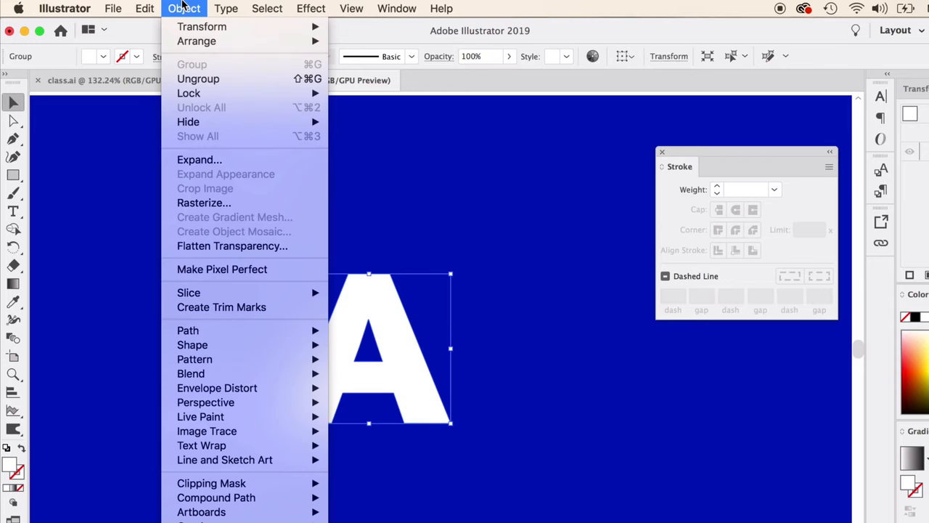
mouse_move(255, 331)
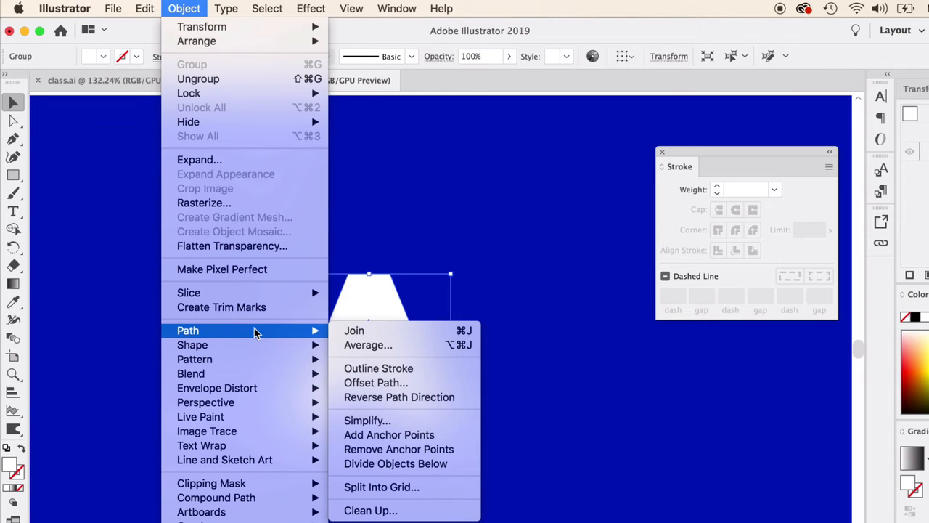
click(390, 384)
drag(681, 298, 551, 236)
click(528, 353)
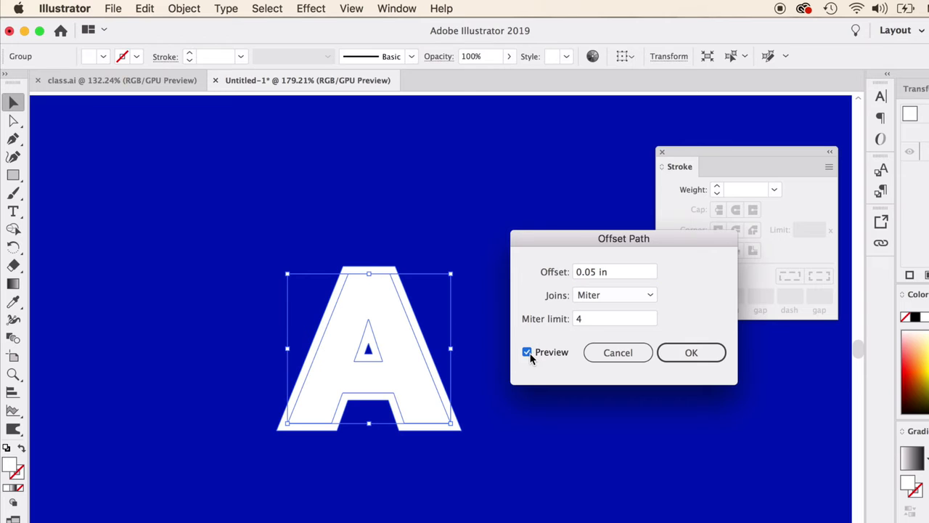
click(596, 273)
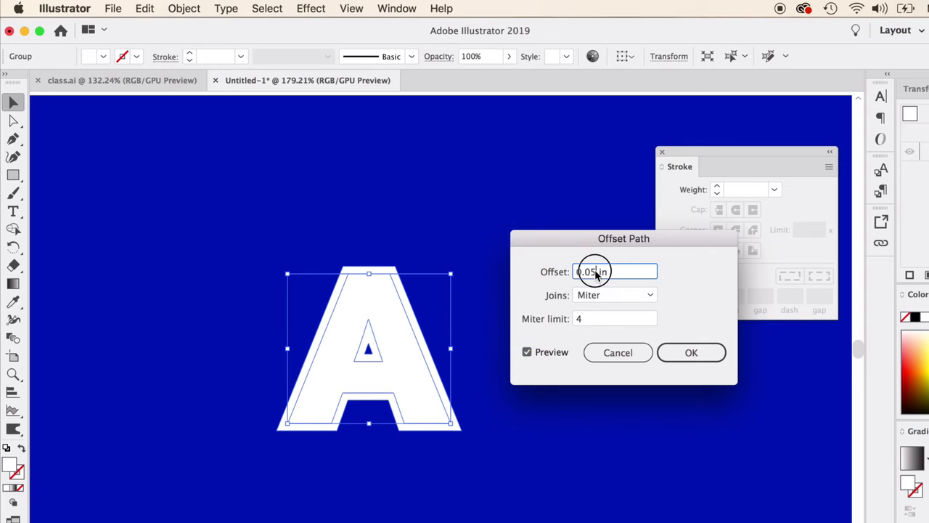
double_click(596, 273)
text(0.1)
click(528, 352)
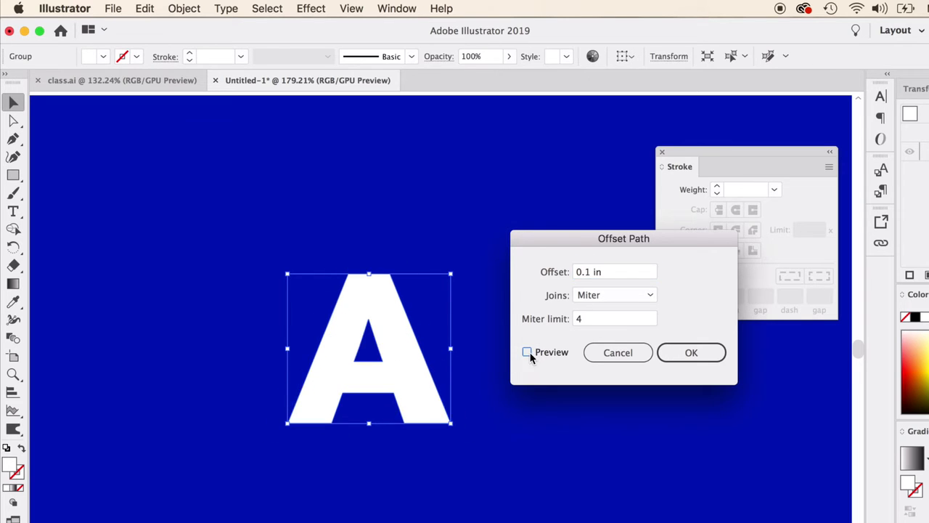
click(528, 353)
click(691, 352)
click(573, 392)
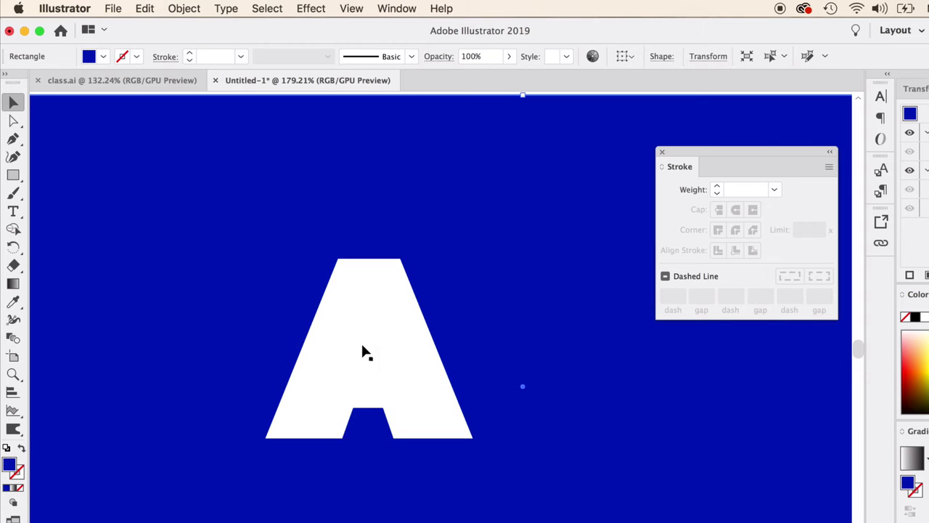
Ungroup the letter A and its enlarged offset shape, and place the two side by side on the blue background
drag(395, 328, 546, 323)
right_click(334, 338)
click(369, 460)
drag(347, 319, 314, 305)
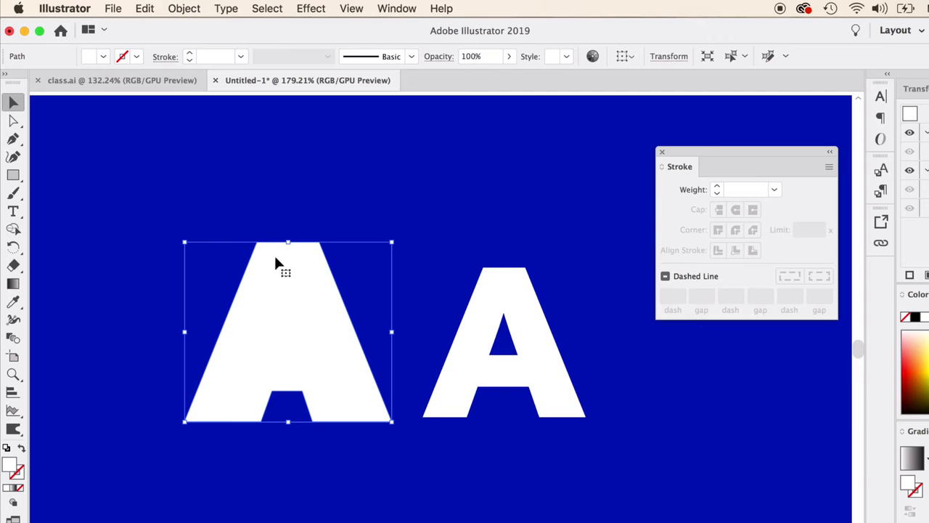
drag(280, 301, 269, 290)
Offset the smaller letter A's path outward by less than 0.1 in with miter joins and swap the new outline's fill and stroke
click(474, 332)
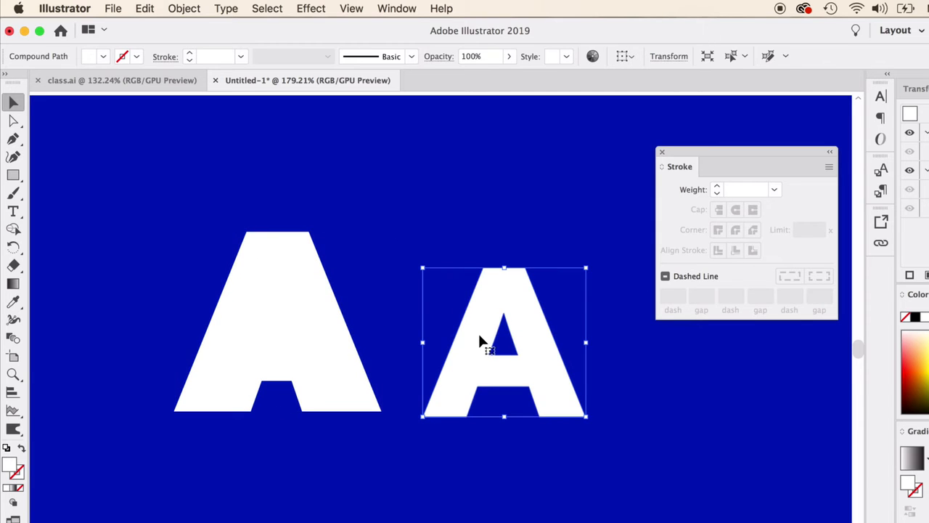
click(174, 6)
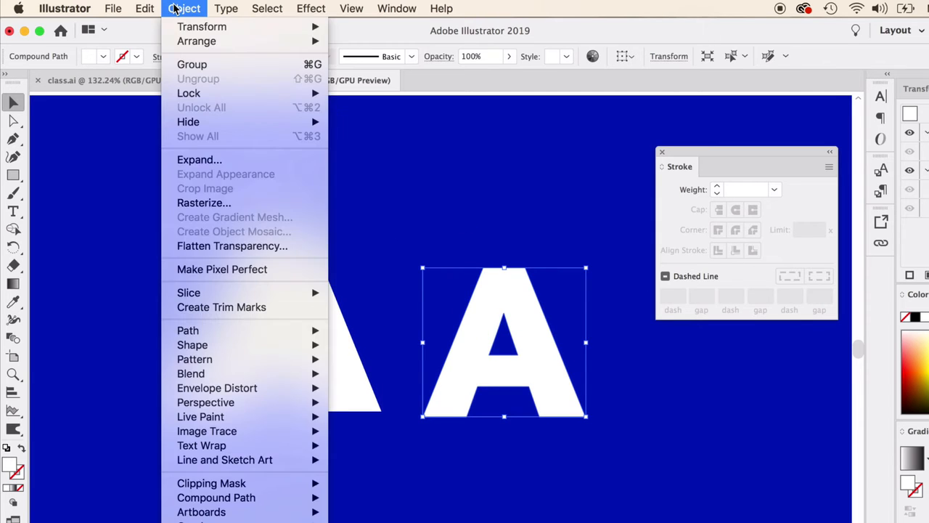
mouse_move(232, 332)
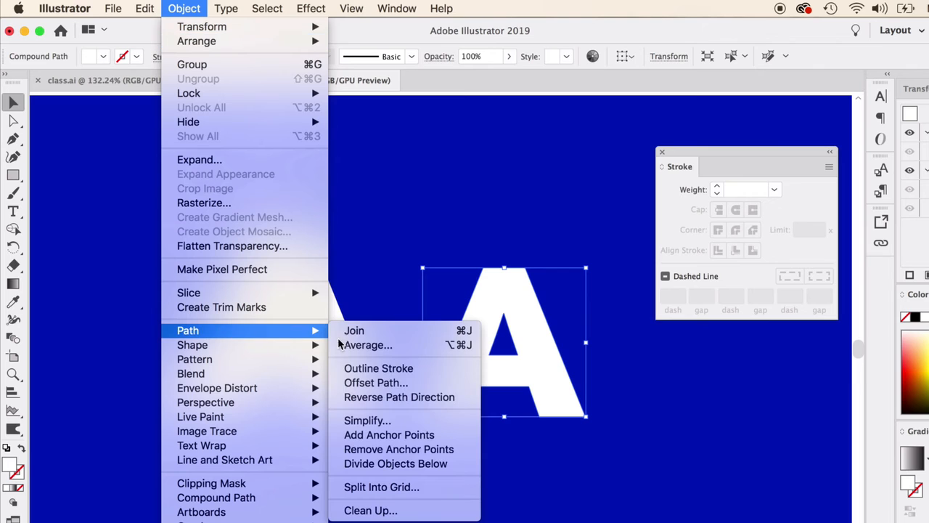
click(392, 383)
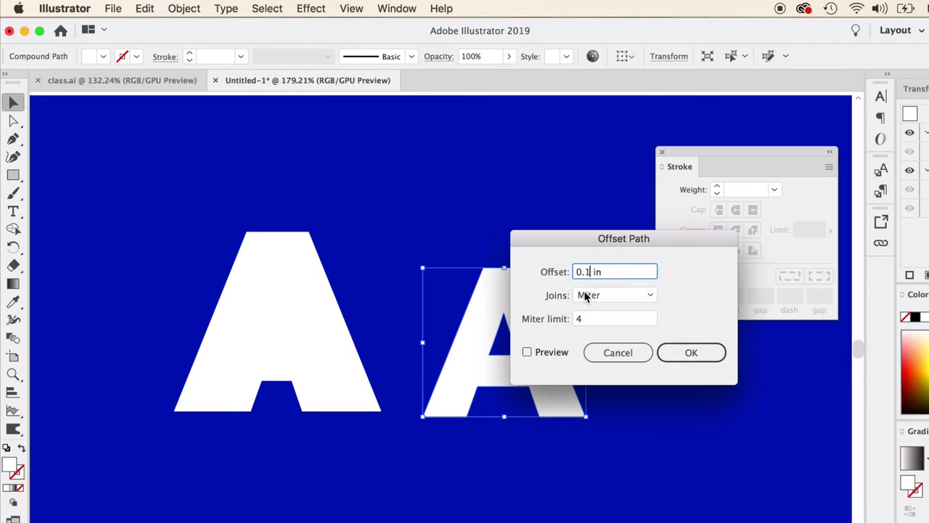
click(527, 352)
double_click(587, 272)
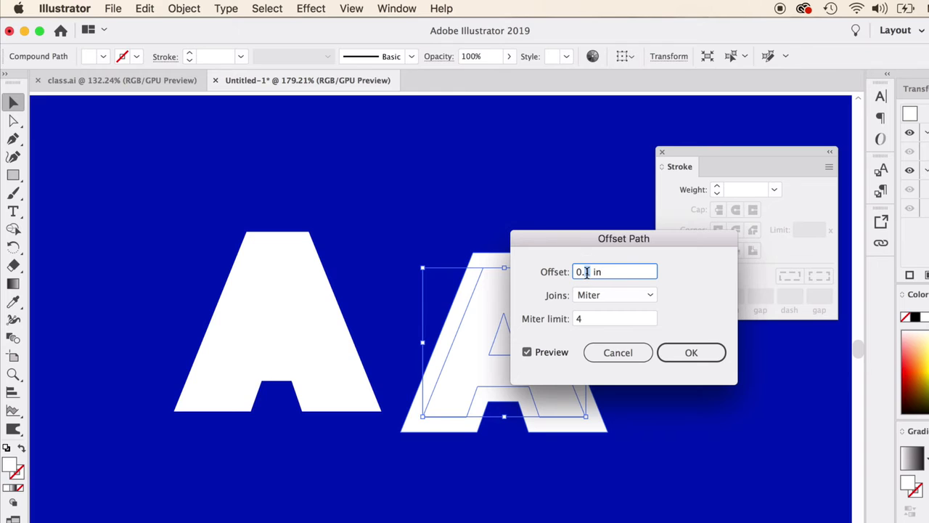
key(Return)
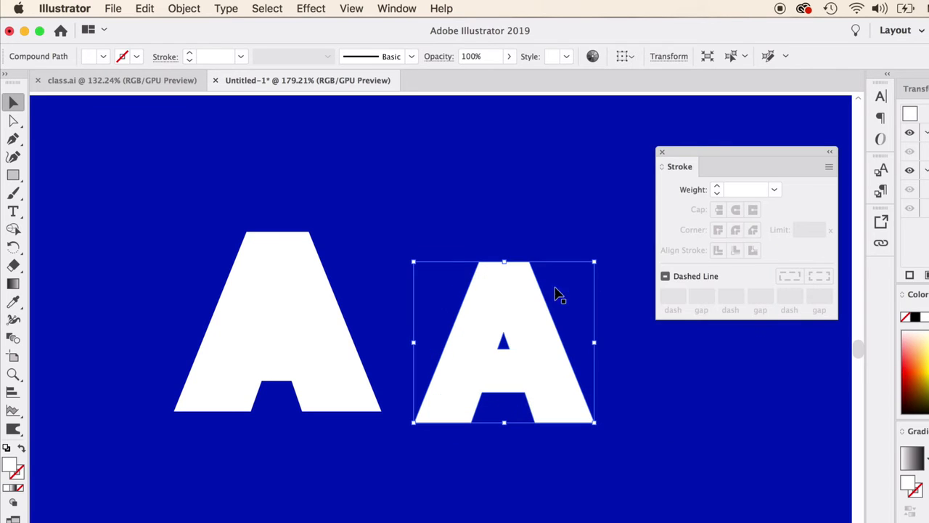
click(20, 451)
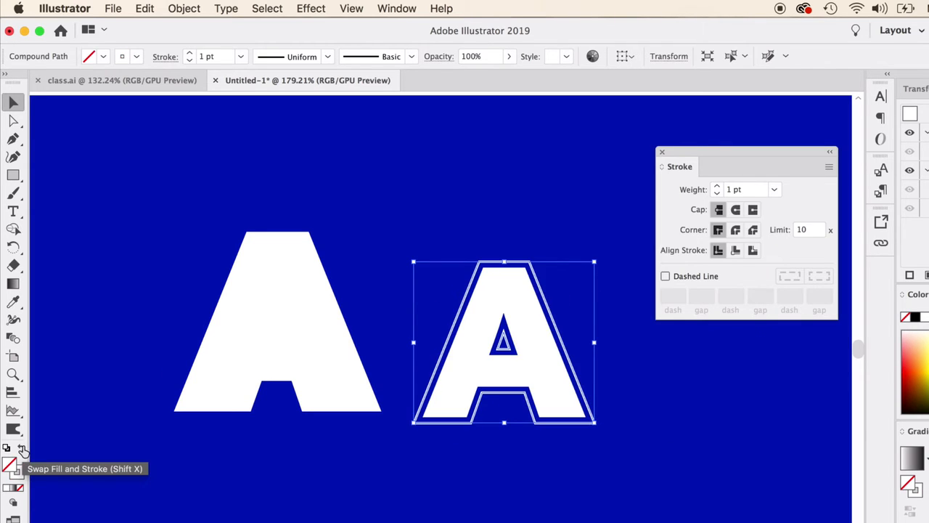
Offset the smaller letter A's white outline by 0.04 in with miter joins, using the preview, and deselect it
click(344, 481)
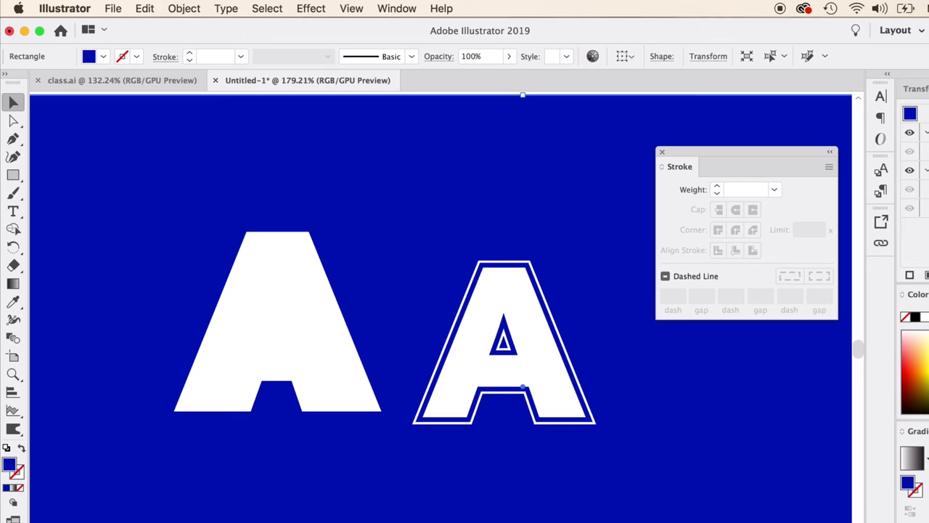
click(444, 342)
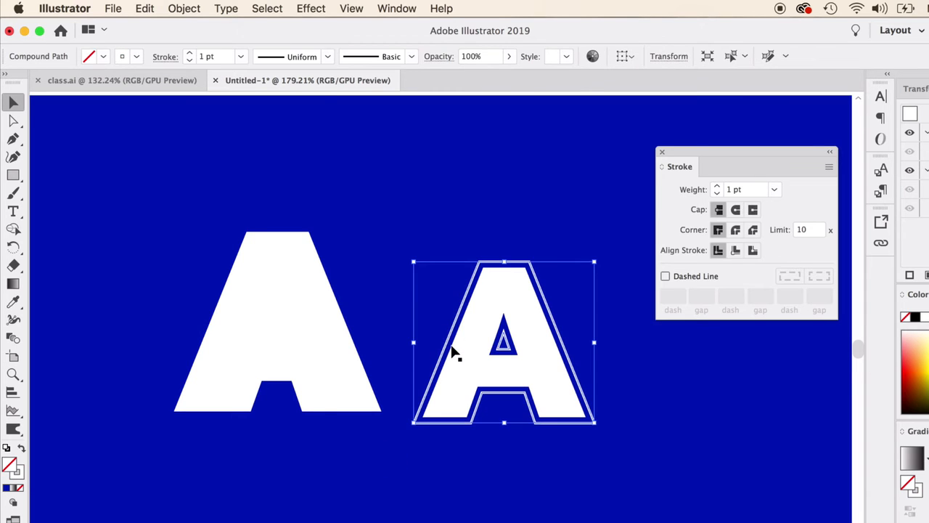
click(183, 8)
mouse_move(263, 330)
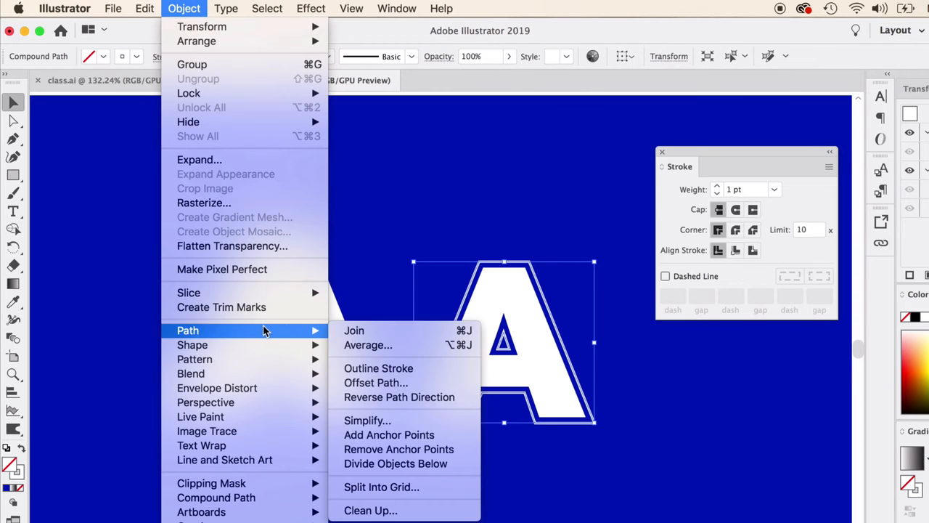
click(376, 383)
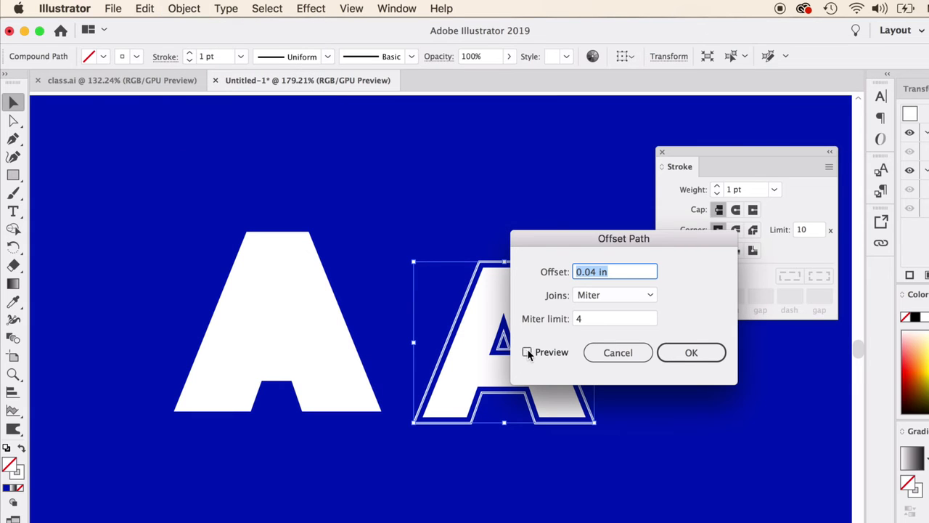
click(527, 351)
click(699, 352)
click(701, 393)
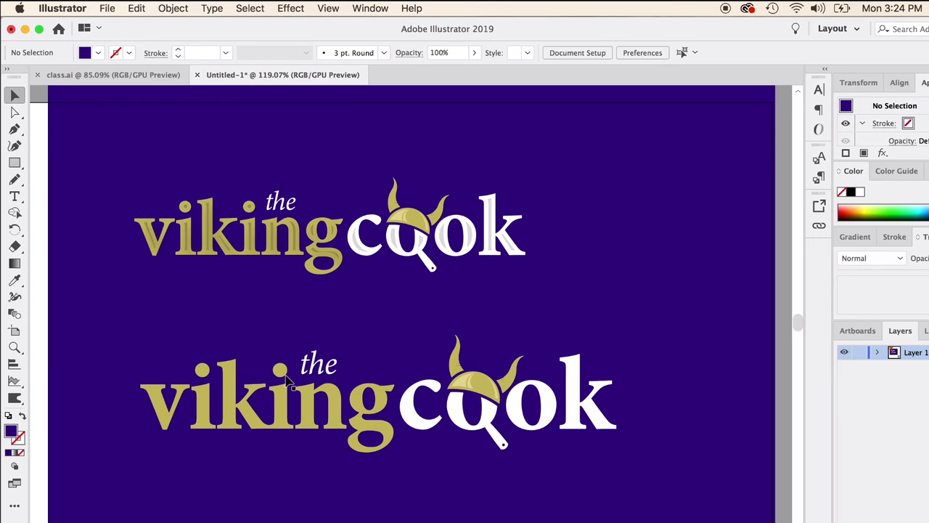
Offset the lower viking and cook lettering by -0.04 in with miter joins, fill the inset shapes white and deselect them
click(287, 399)
shift+click(414, 429)
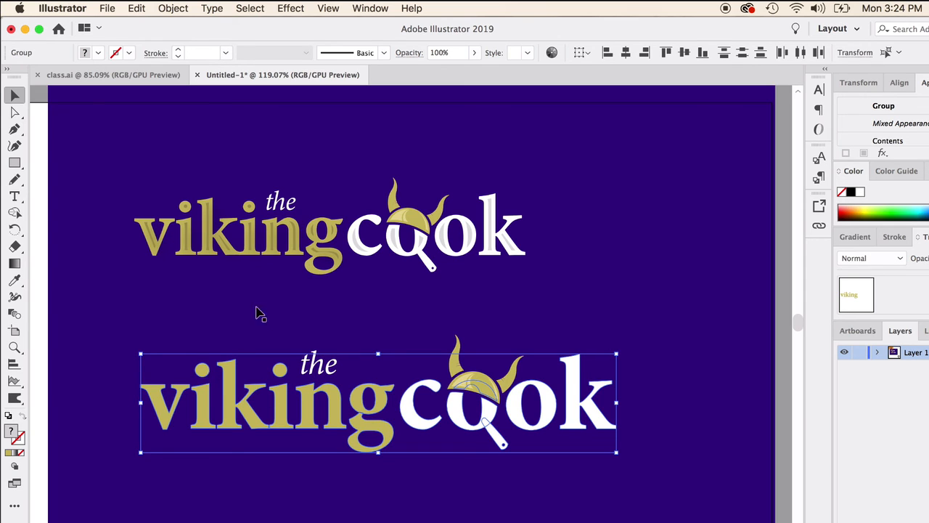
click(174, 8)
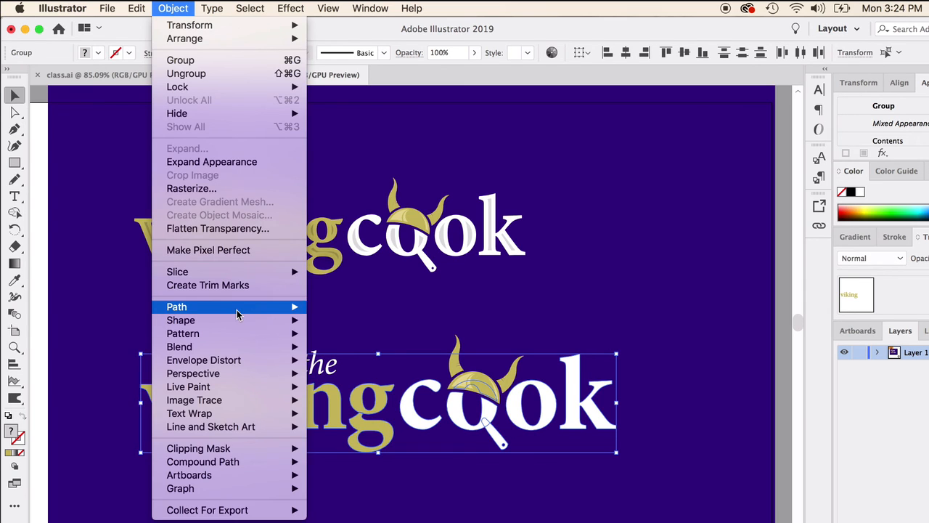
mouse_move(239, 310)
click(369, 356)
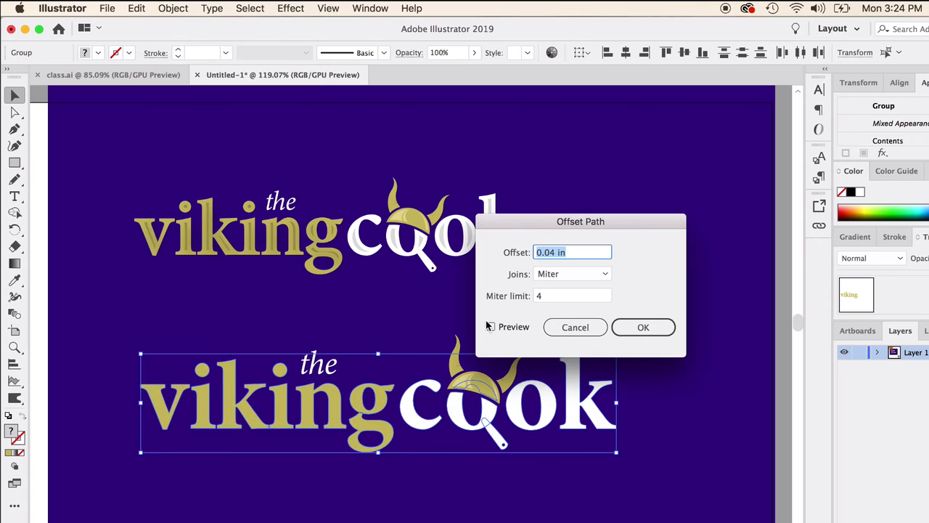
click(491, 328)
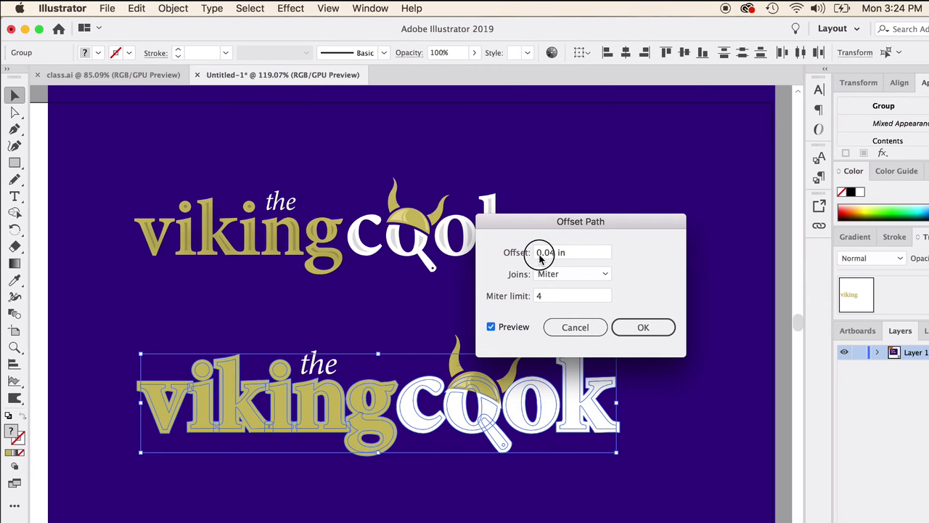
click(538, 253)
text(-)
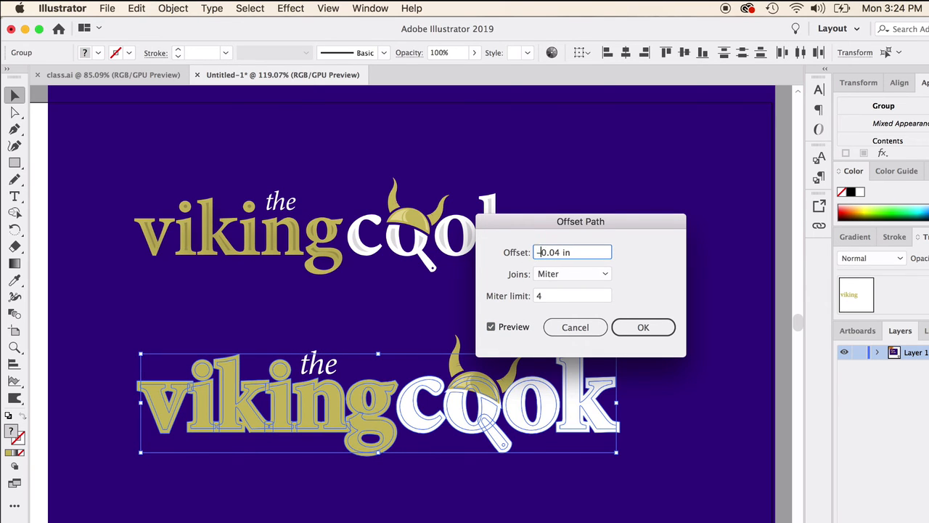
click(580, 273)
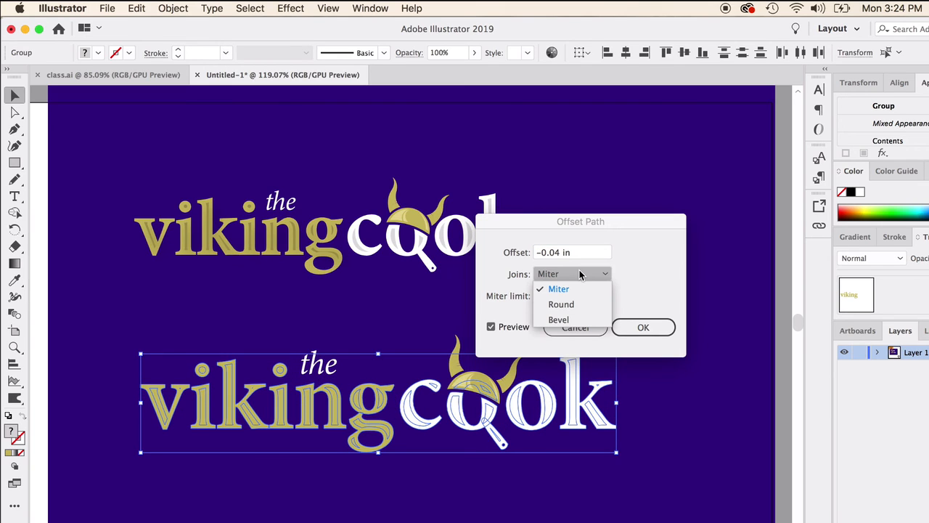
click(607, 233)
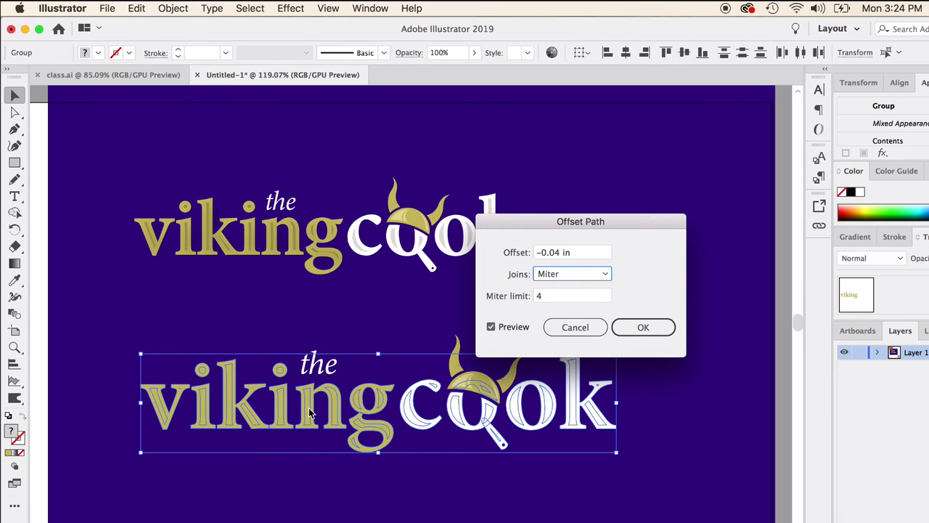
click(638, 332)
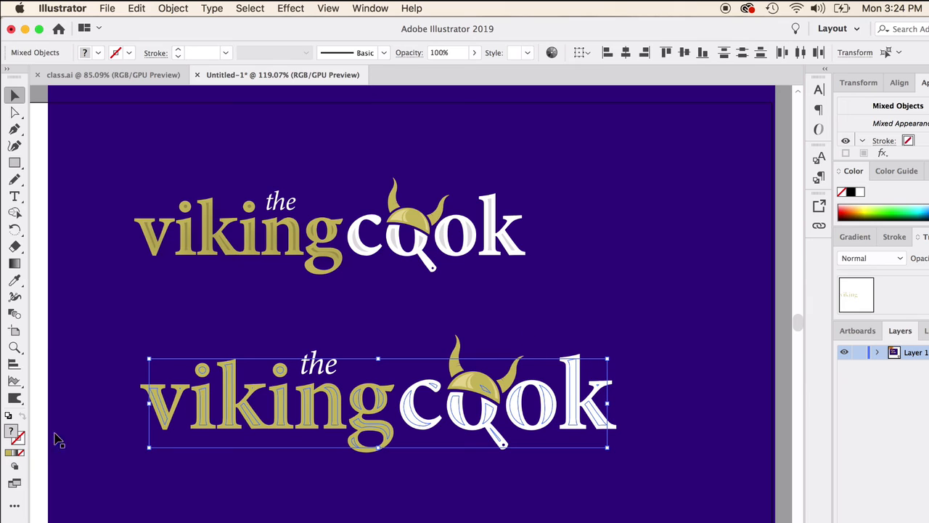
click(860, 192)
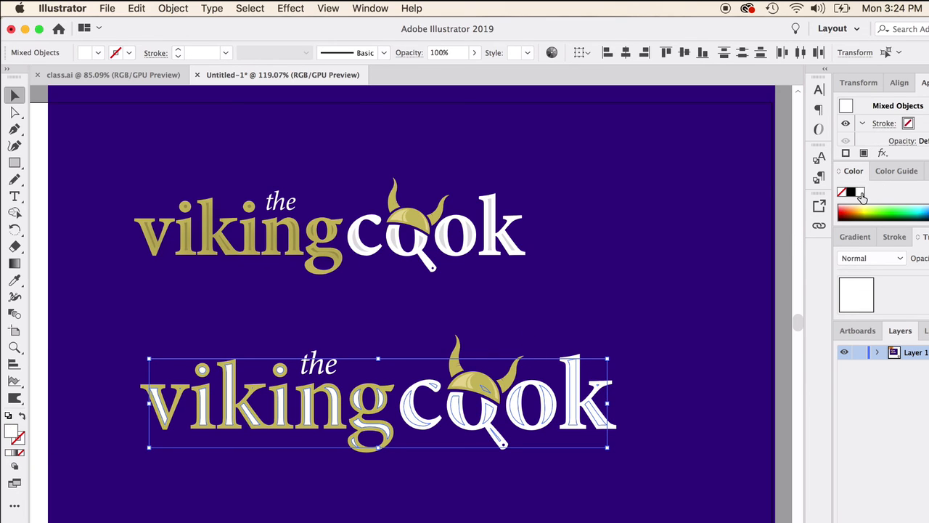
click(71, 160)
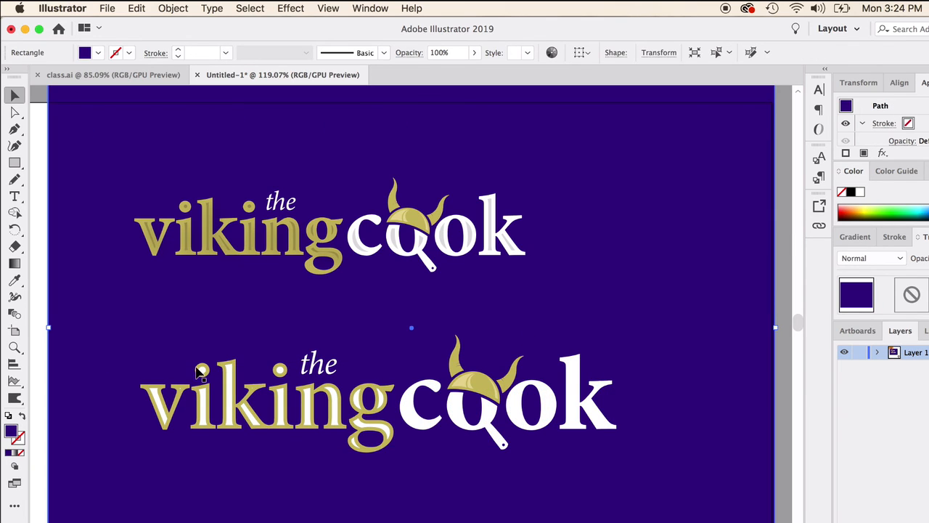
Try to recolour the grouped lower word viking with the dark gold sampled from the upper logo, choosing 77661F in the Color Picker
click(225, 392)
click(14, 280)
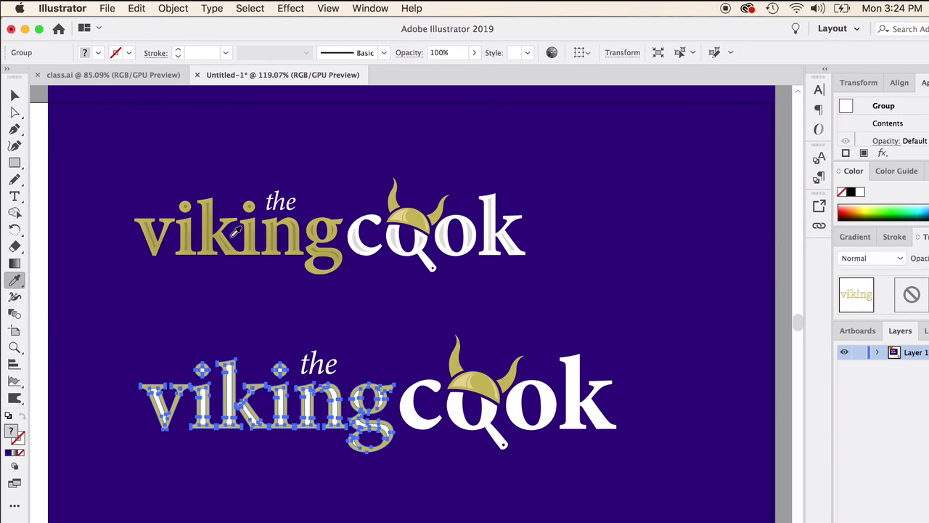
click(208, 219)
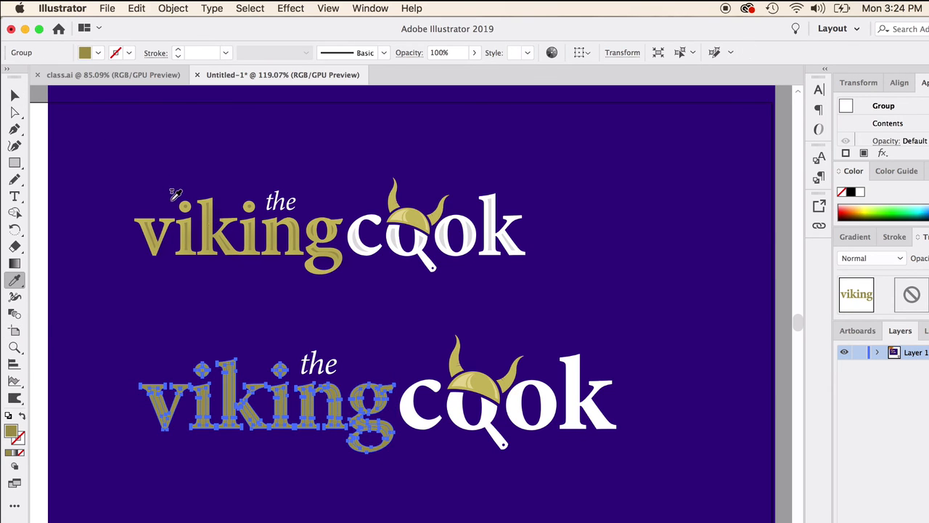
click(208, 221)
double_click(11, 430)
click(601, 436)
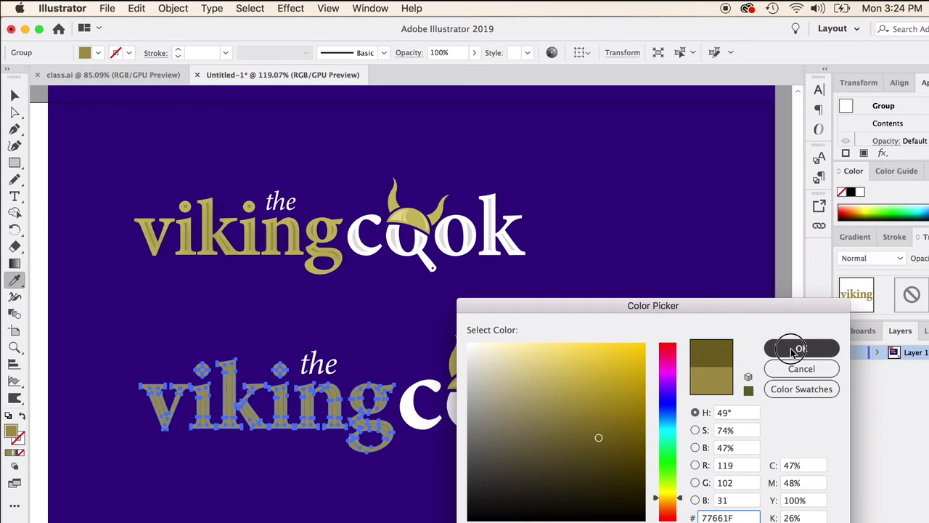
click(800, 348)
Deselect and reselect the lower word viking to check its fill, and undo the gold recolouring
click(14, 95)
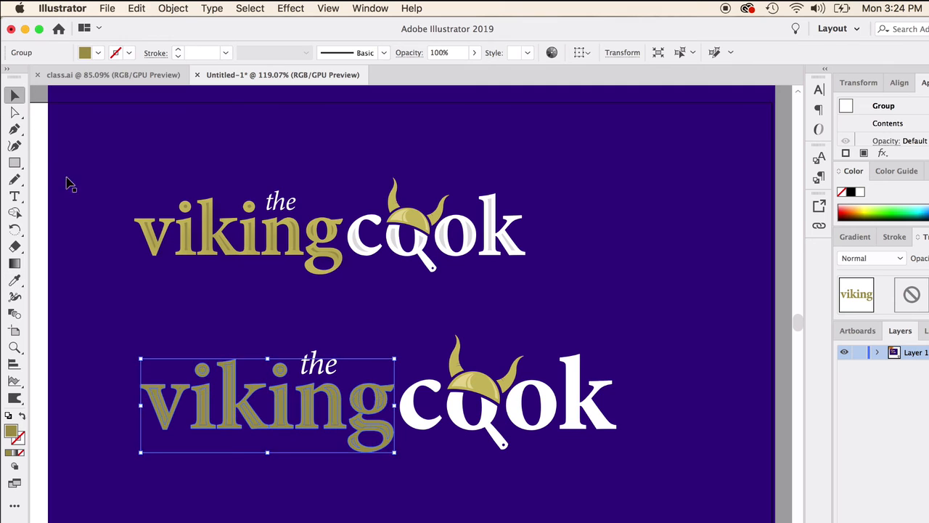
click(408, 327)
click(235, 414)
click(165, 305)
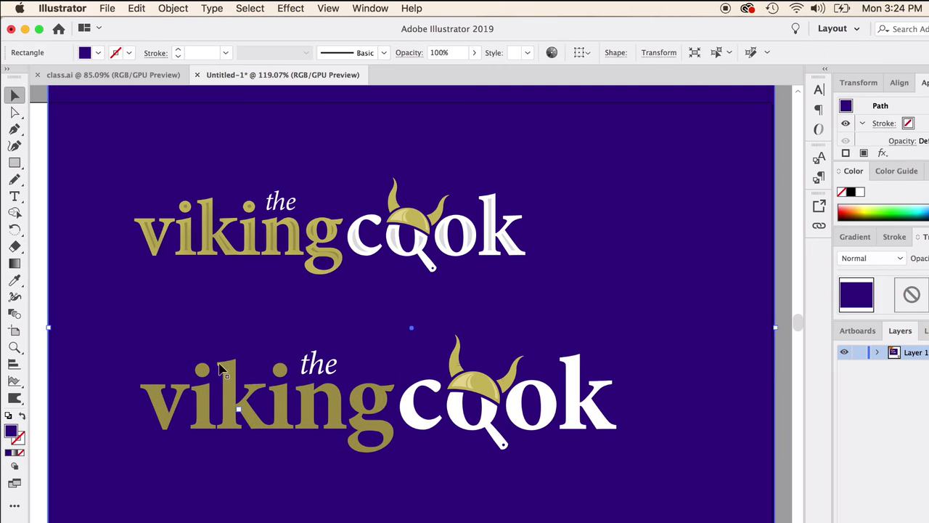
click(222, 398)
key(super+z)
Ungroup the lower word viking so its letters and inset shapes are separate, and deselect them
right_click(230, 396)
click(253, 483)
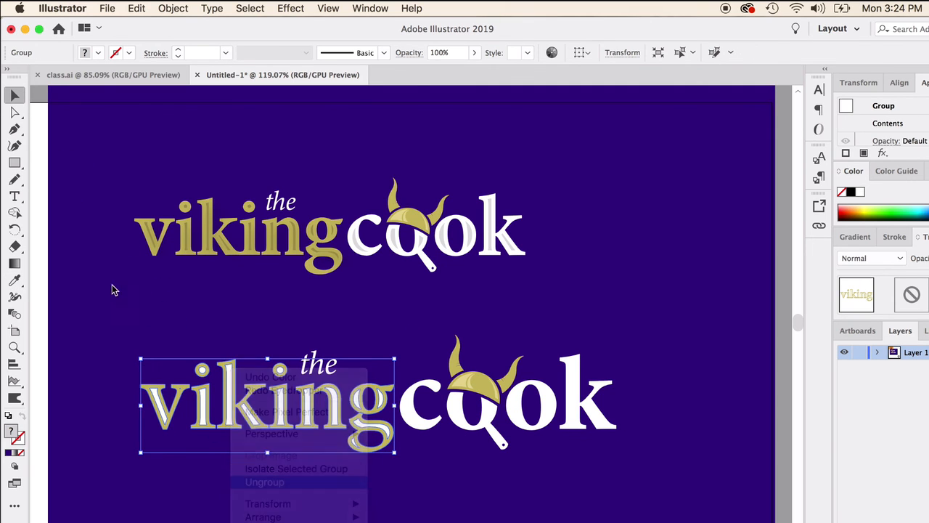
click(410, 326)
Select together the white inset shapes of the letters v, i, k, i and n in the lower word viking
click(231, 404)
shift+click(204, 407)
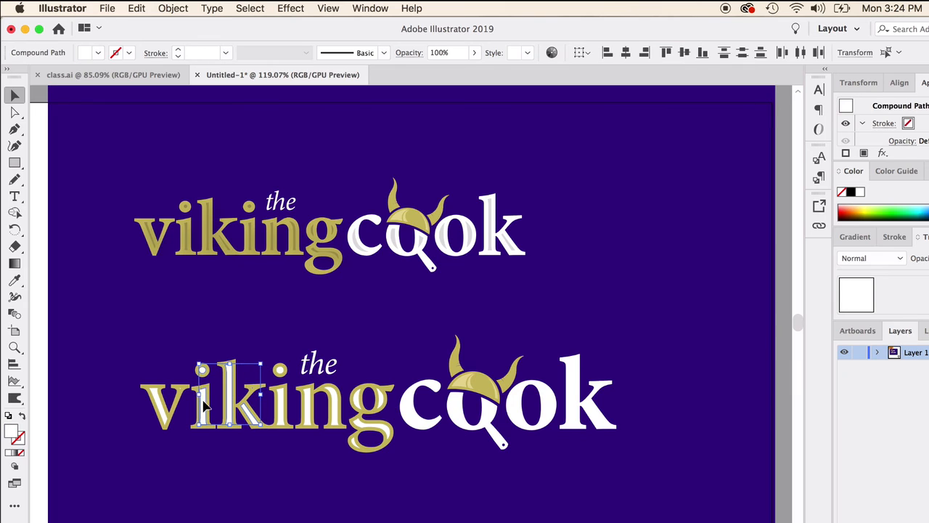
shift+click(161, 410)
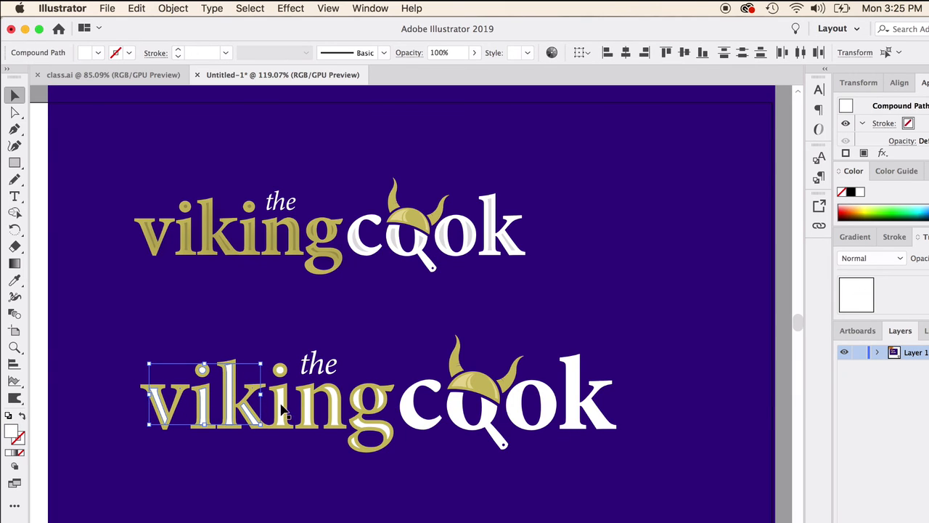
shift+click(281, 410)
shift+click(309, 409)
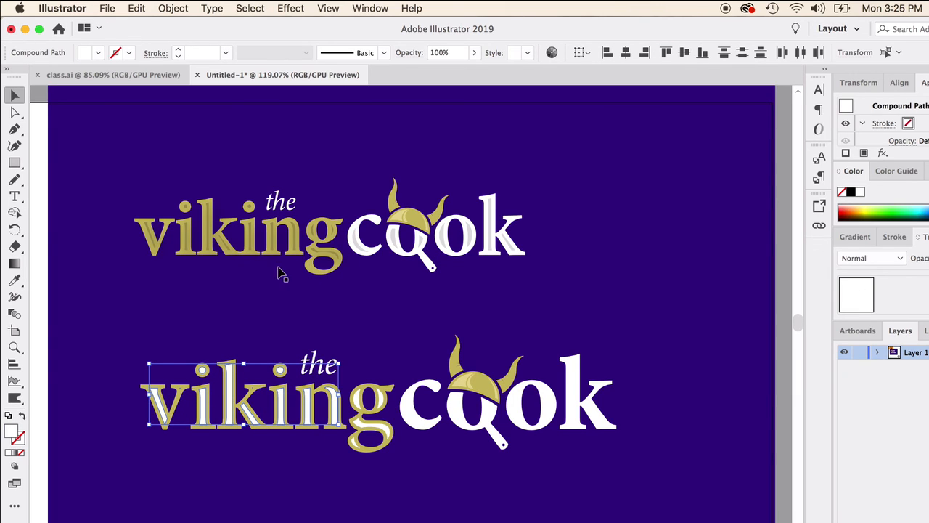